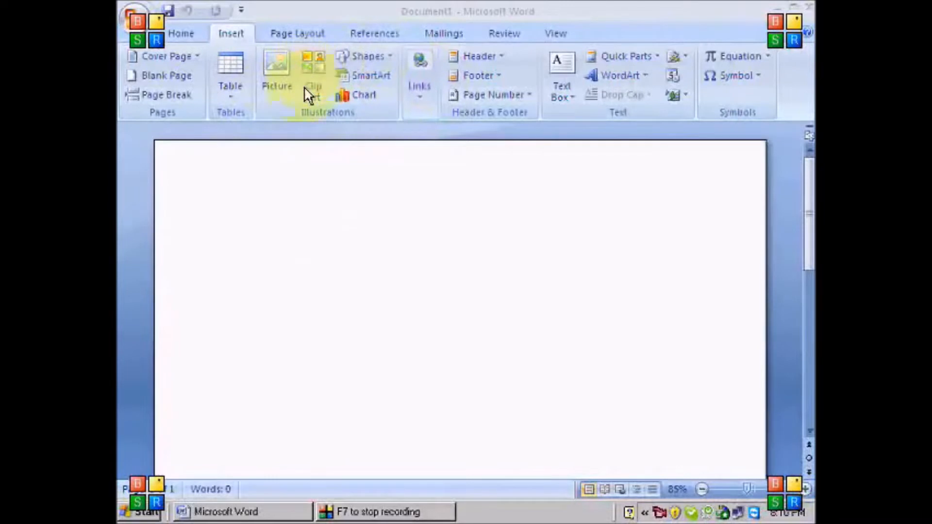
Insert the 'animation' picture from My Documents > My Pictures onto the blank page
left_click(278, 87)
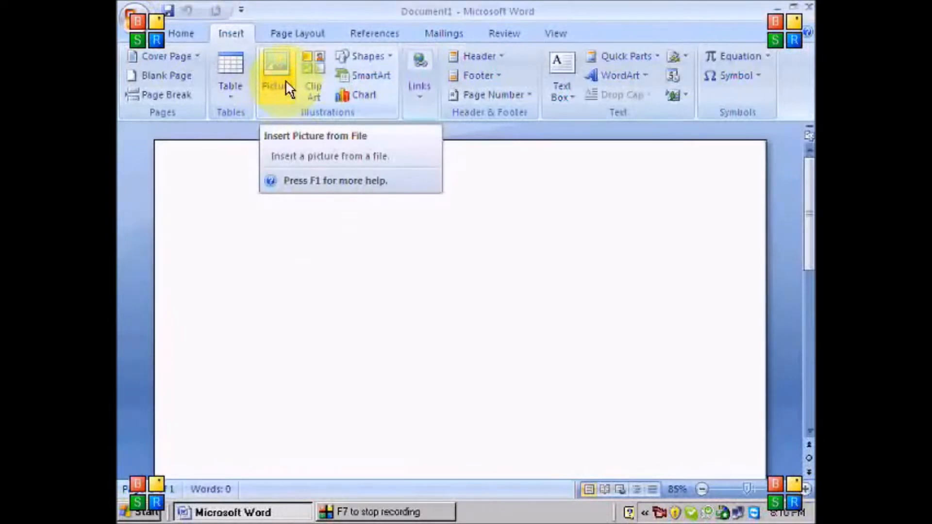
left_click(276, 80)
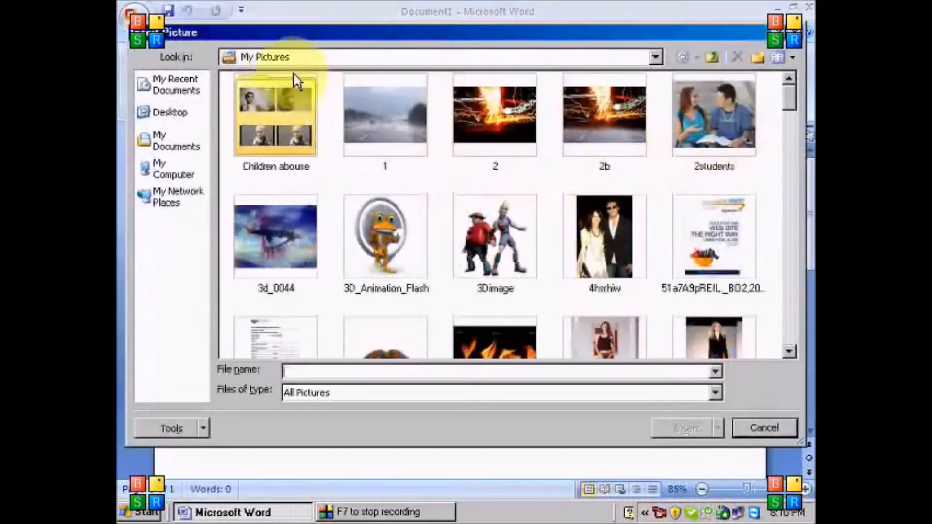
left_click(279, 55)
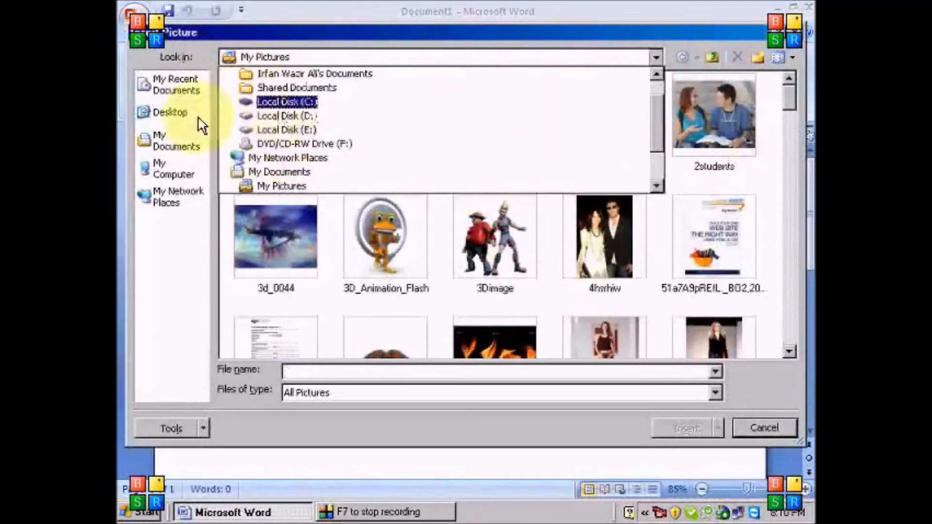
left_click(173, 141)
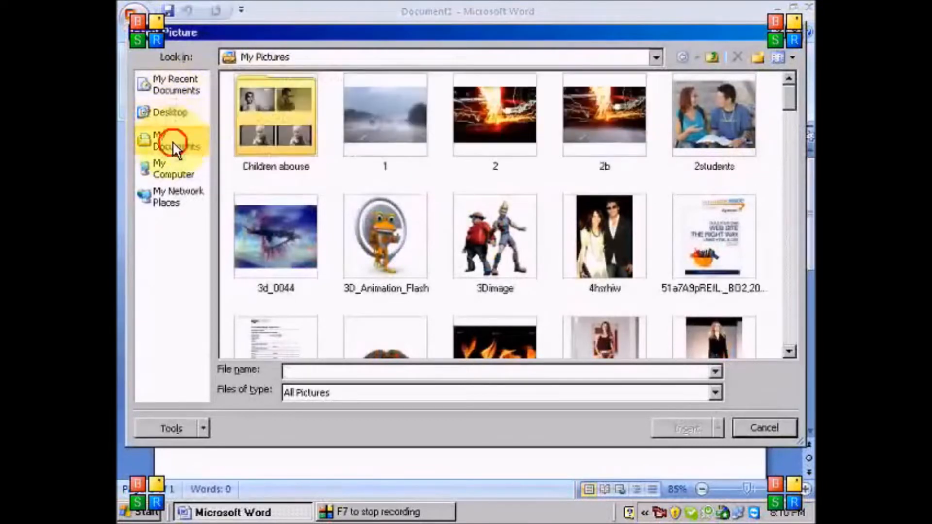
left_click(172, 141)
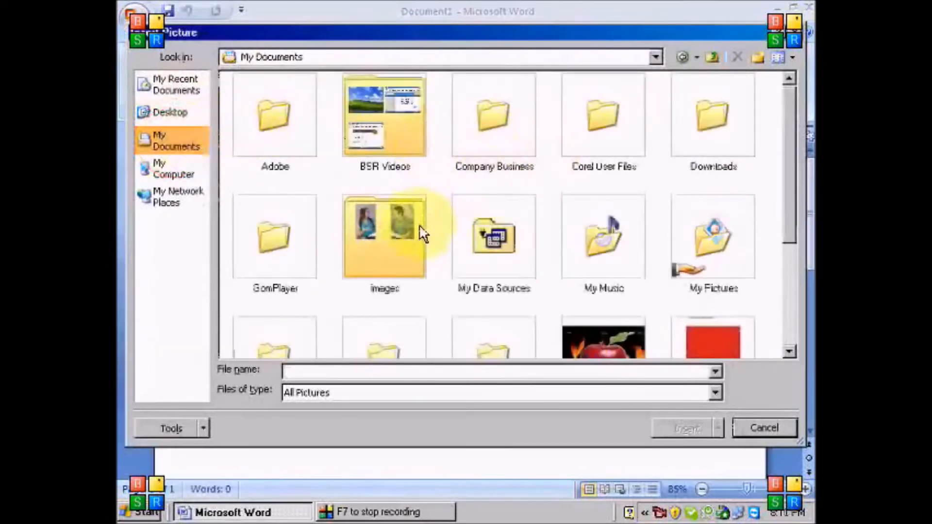
double_click(718, 252)
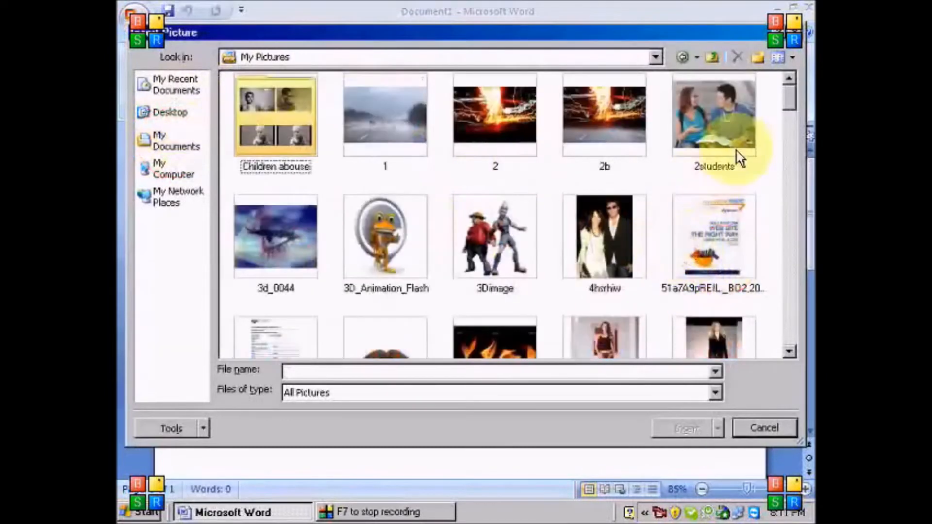
scroll(785, 110, "down", 5)
left_click_drag(784, 116, 787, 162)
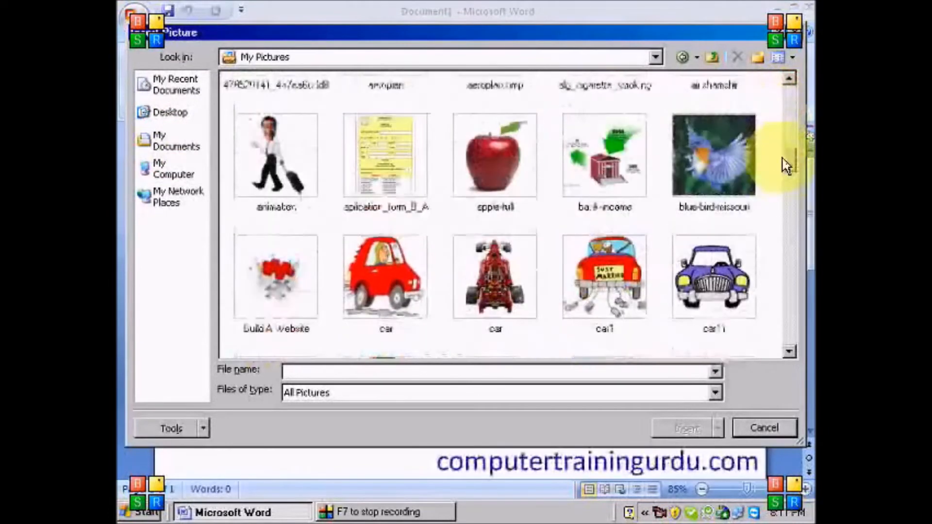
left_click(264, 161)
left_click(687, 428)
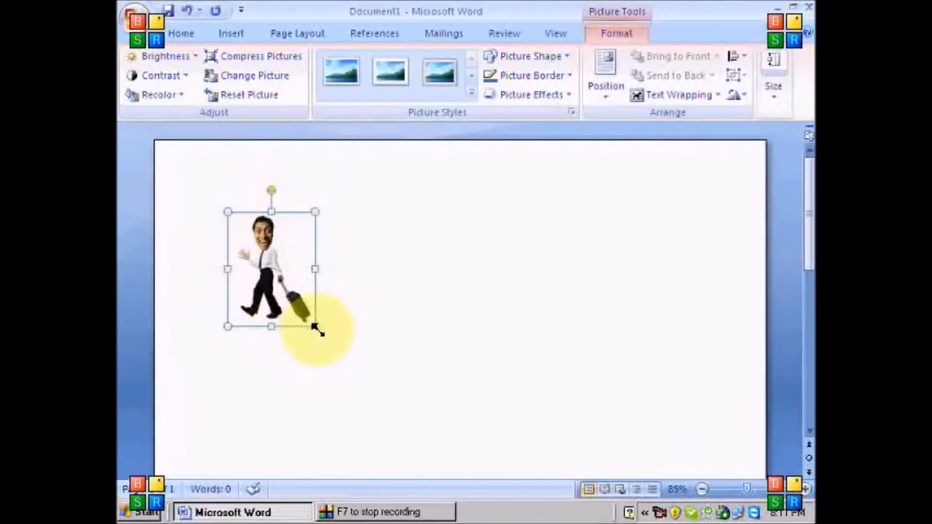
Enlarge the walking-man picture by its corner handle and rotate it to a slight tilt
left_click_drag(316, 328, 431, 459)
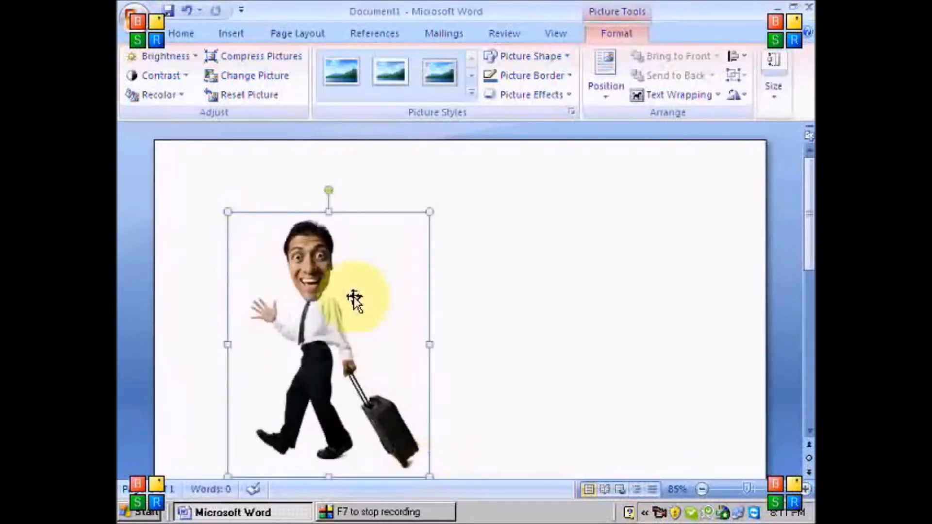
left_click_drag(329, 188, 327, 214)
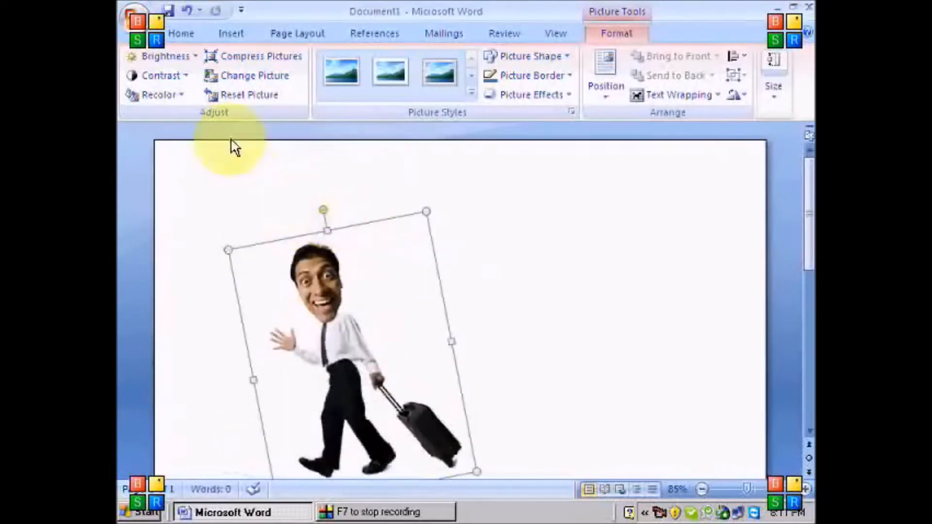
left_click(184, 57)
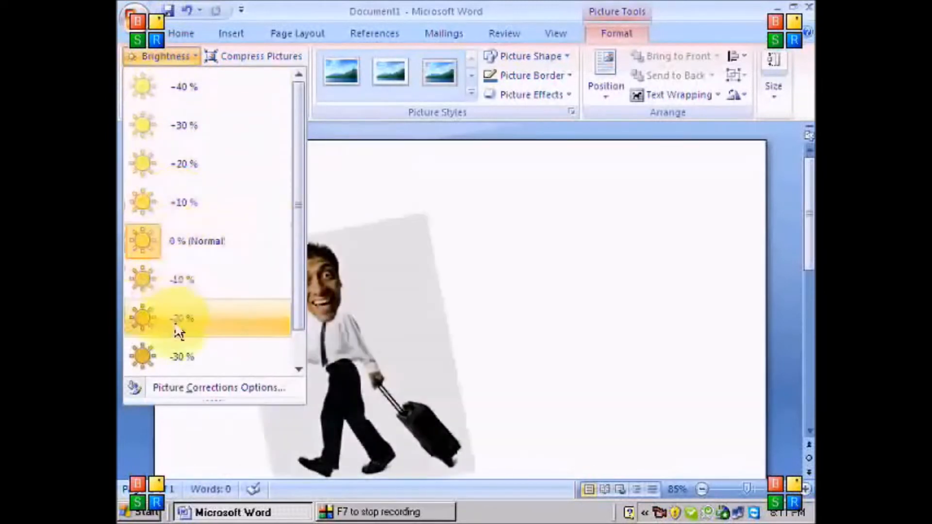
Recolor the walking-man picture with a light olive variation, leaving contrast unchanged
left_click(180, 59)
left_click(165, 74)
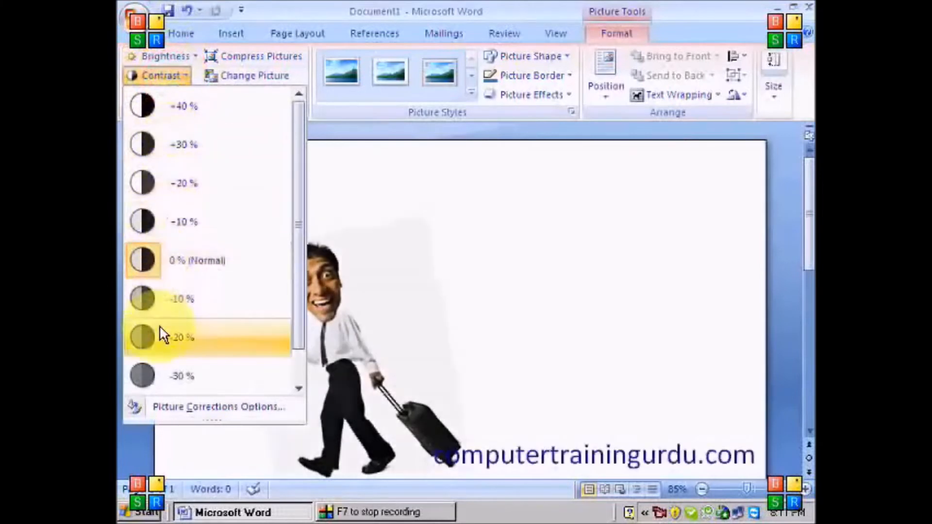
left_click(165, 76)
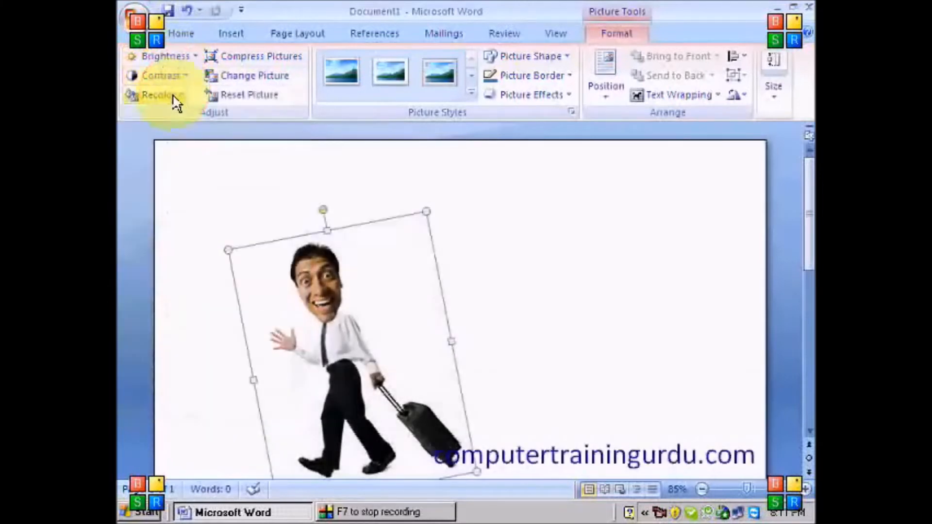
left_click(173, 95)
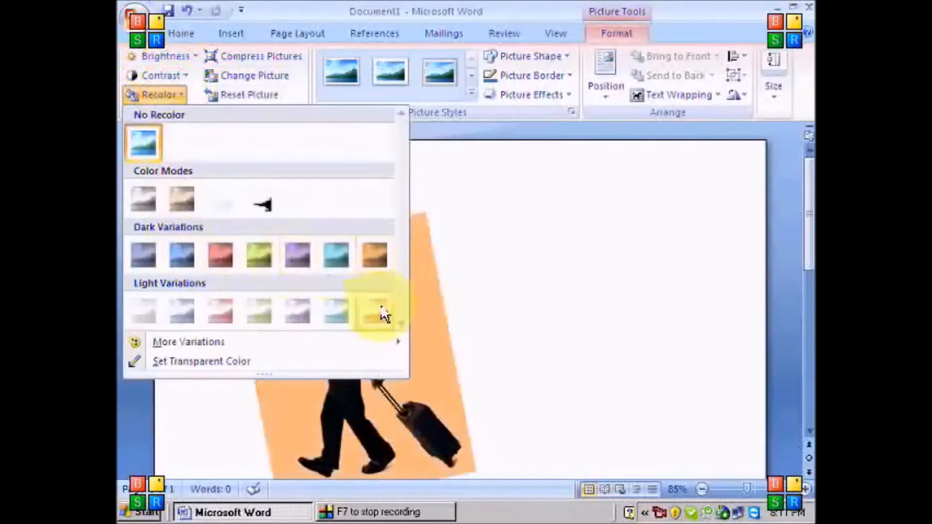
left_click(263, 312)
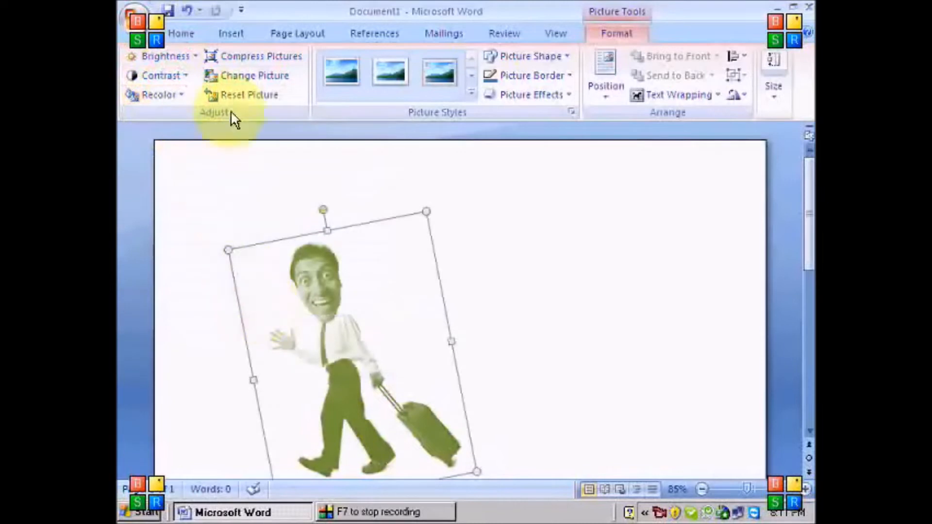
left_click(245, 78)
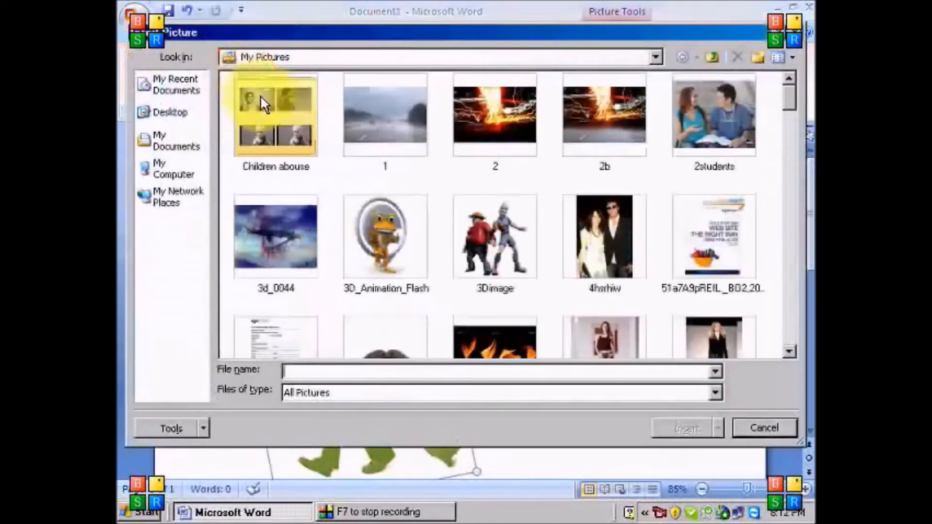
Swap in the enlarged 3Dimage cartoon pair, then reset its trial frame, dark recolor and +20% contrast
double_click(480, 245)
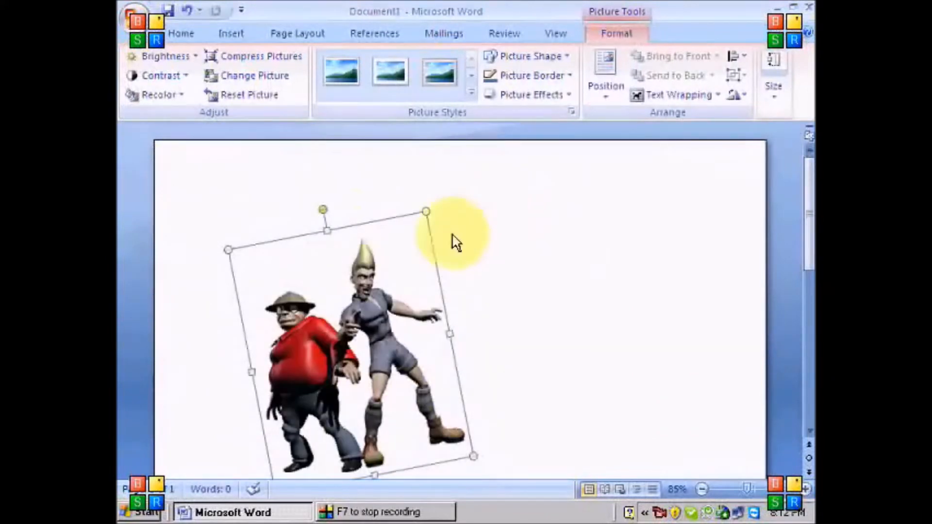
left_click_drag(472, 454, 529, 488)
left_click(444, 79)
left_click(161, 95)
left_click(245, 254)
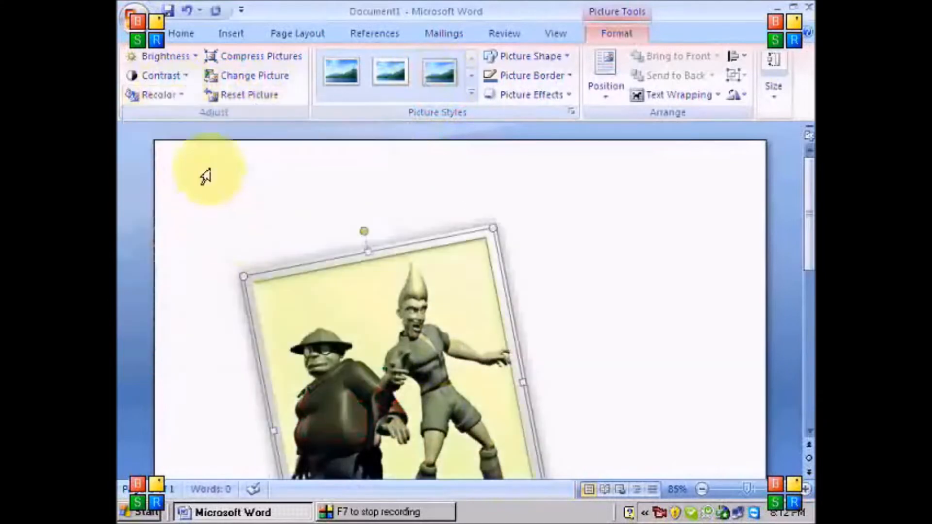
left_click(174, 73)
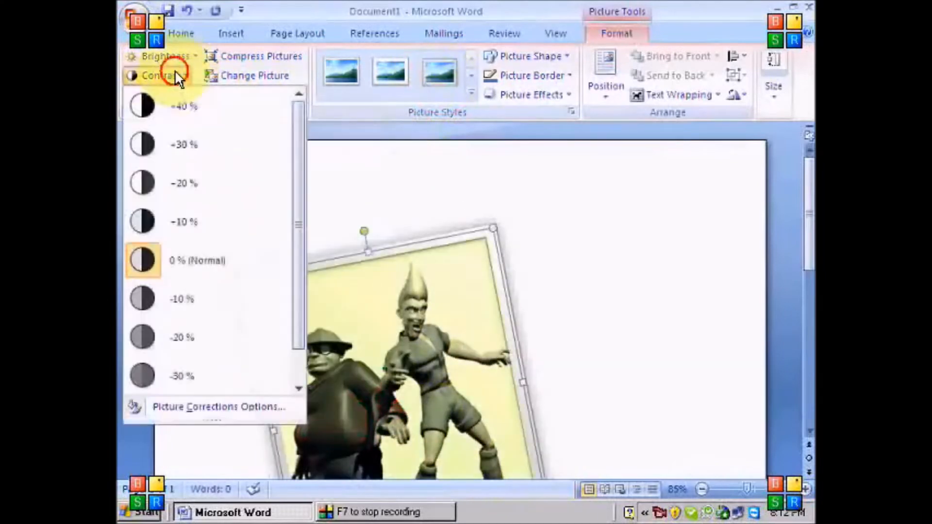
left_click(196, 189)
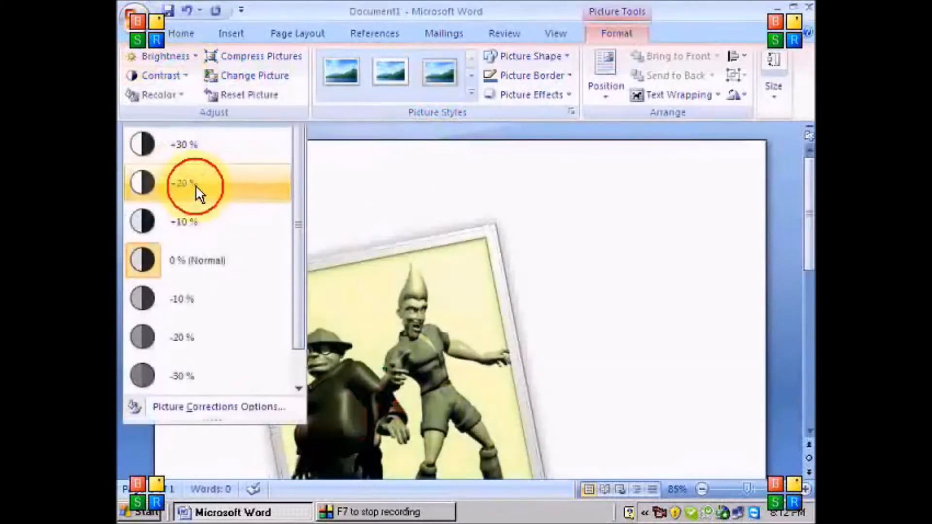
left_click(255, 98)
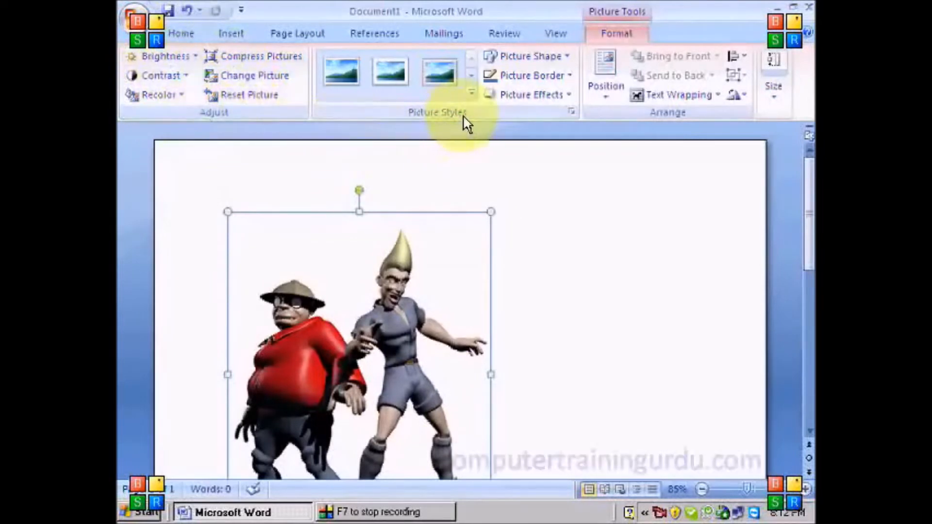
Apply the silver-framed oval picture style to the cartoon pair
left_click(472, 93)
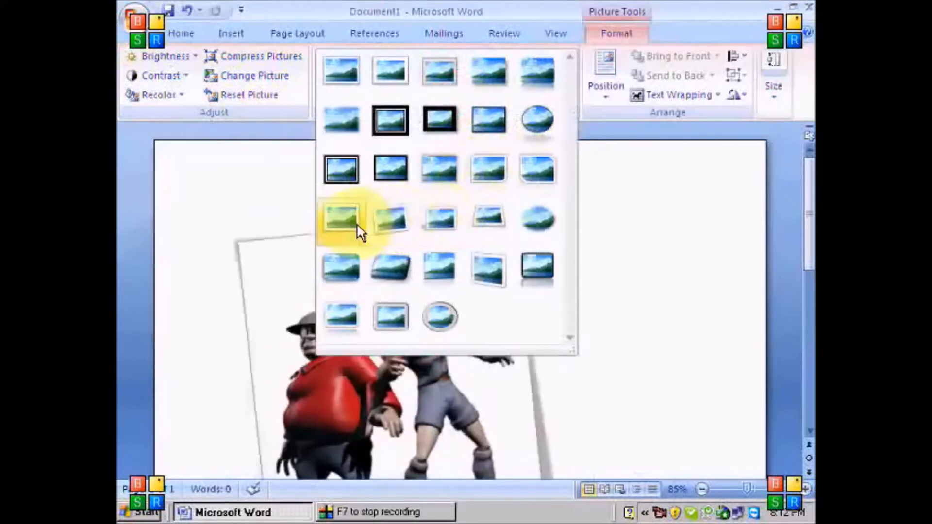
left_click(418, 310)
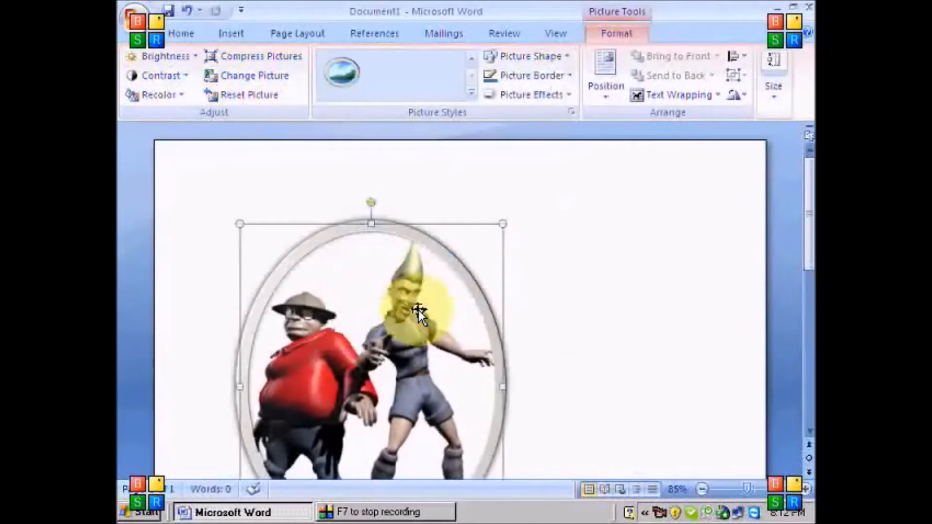
scroll(418, 311, "down", 3)
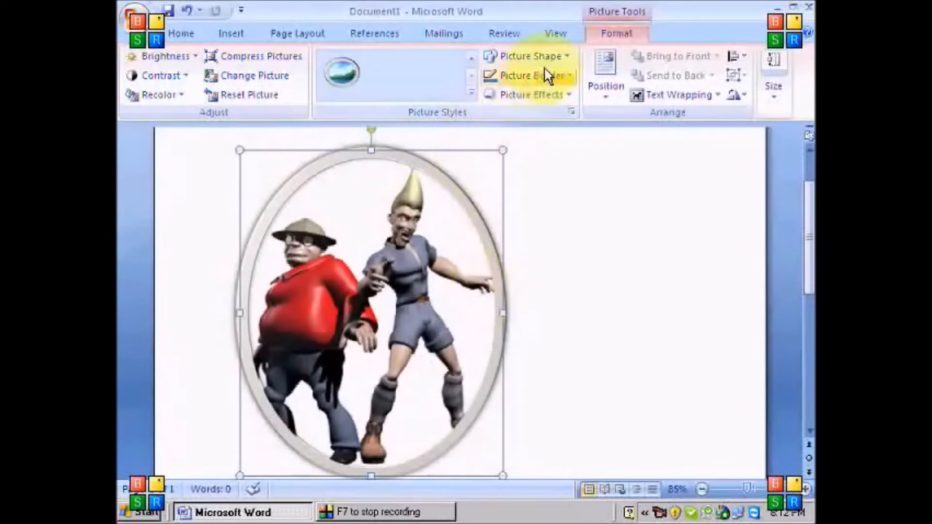
Try heart, triangle and up-arrow picture shapes, finally reshaping the picture into a diamond
left_click(566, 56)
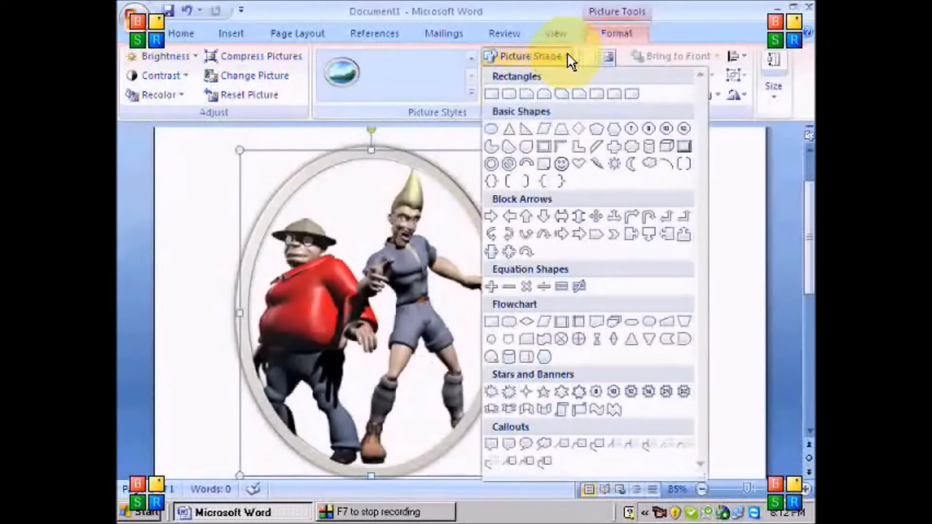
left_click(582, 165)
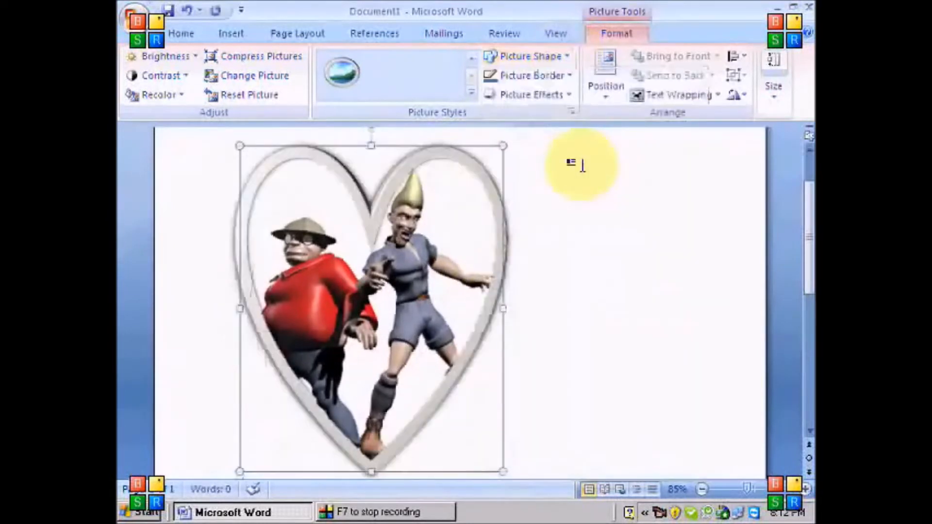
left_click(566, 57)
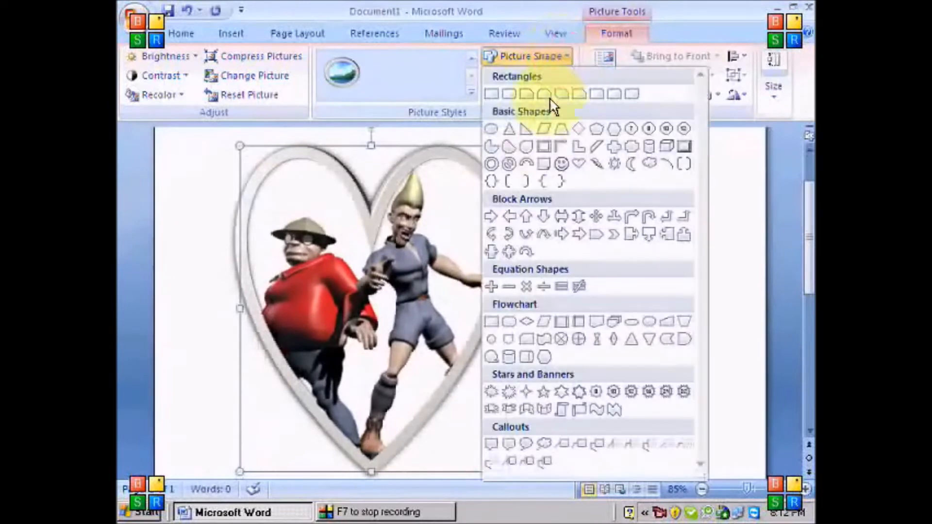
left_click(517, 133)
left_click(566, 57)
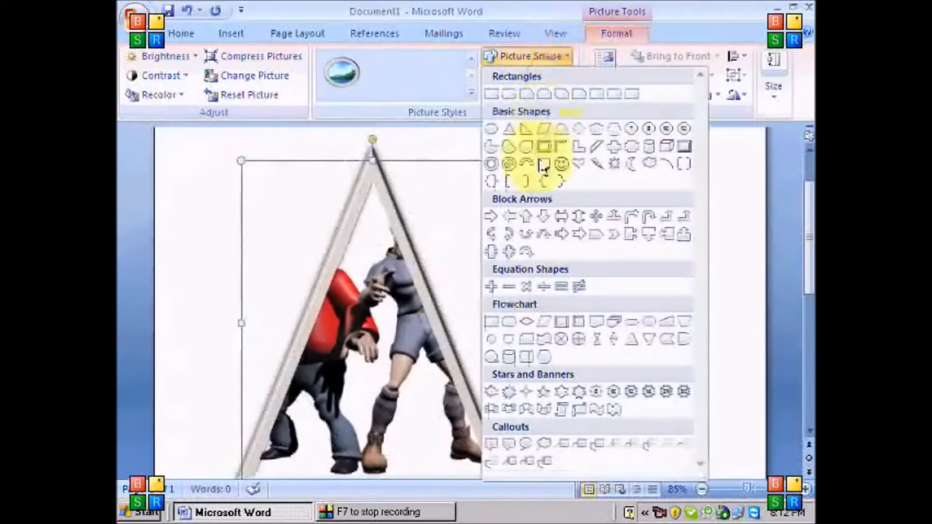
left_click(531, 214)
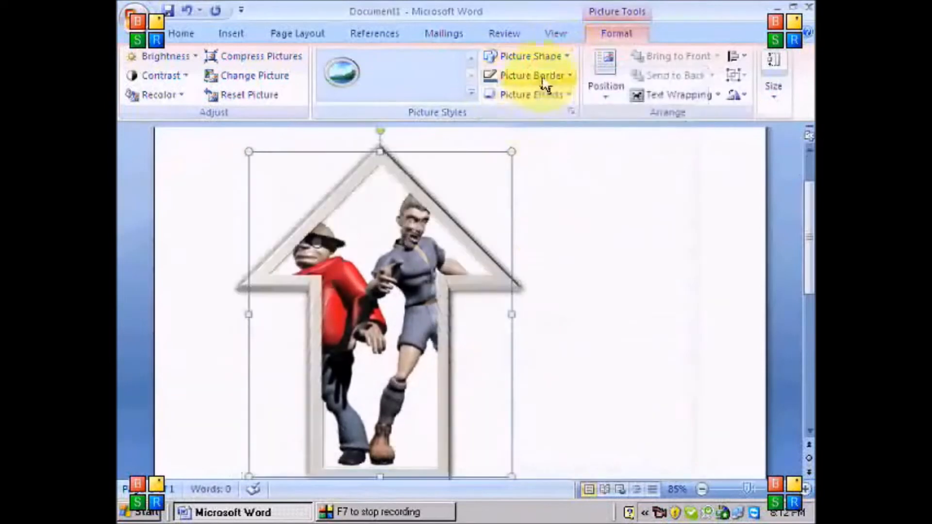
left_click(550, 59)
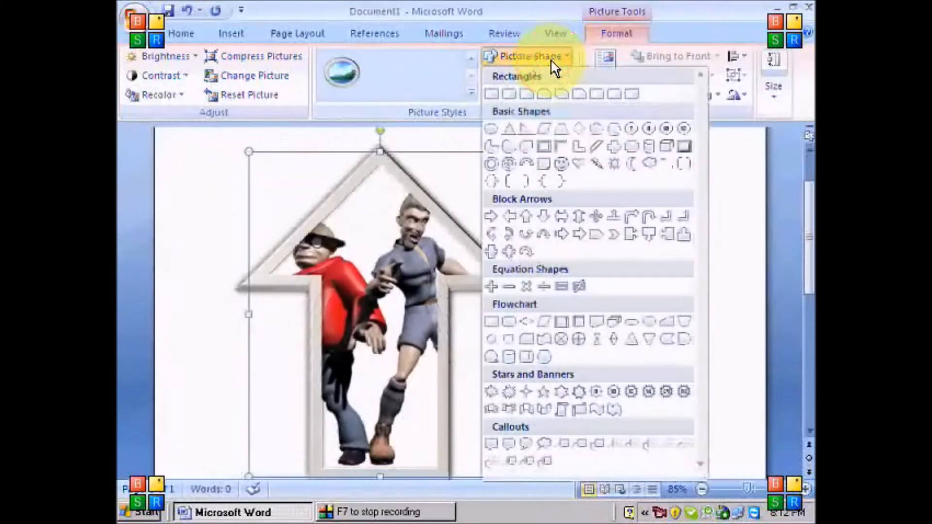
left_click(581, 128)
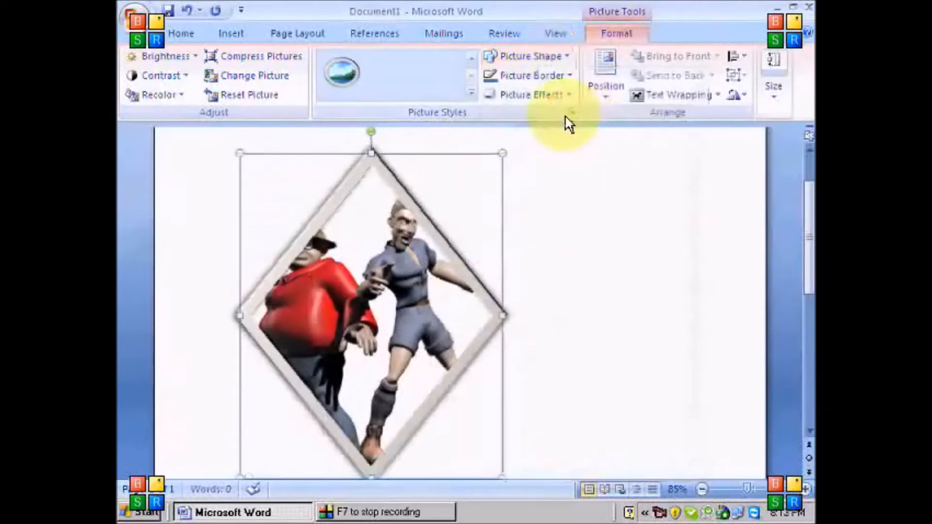
left_click(570, 77)
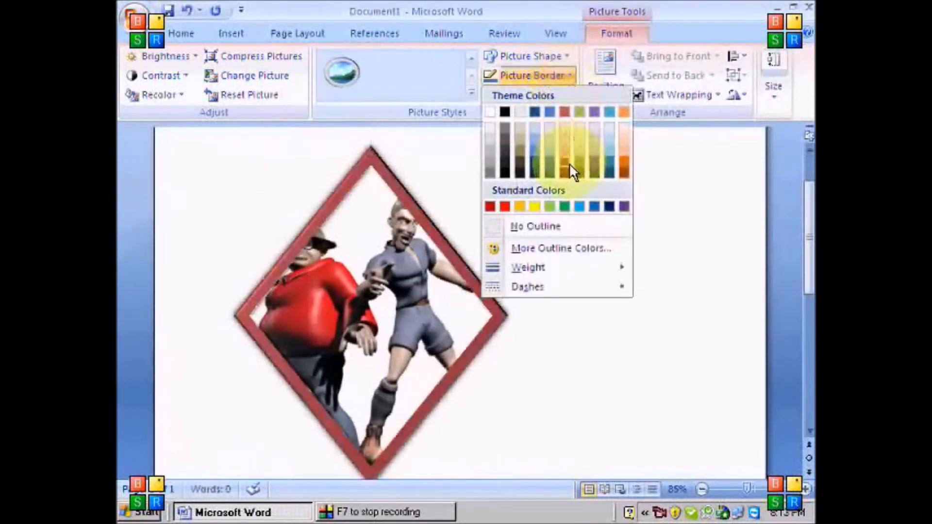
Give the picture border a yellow colour, 6 pt weight and long-dash style
left_click(540, 209)
left_click(570, 75)
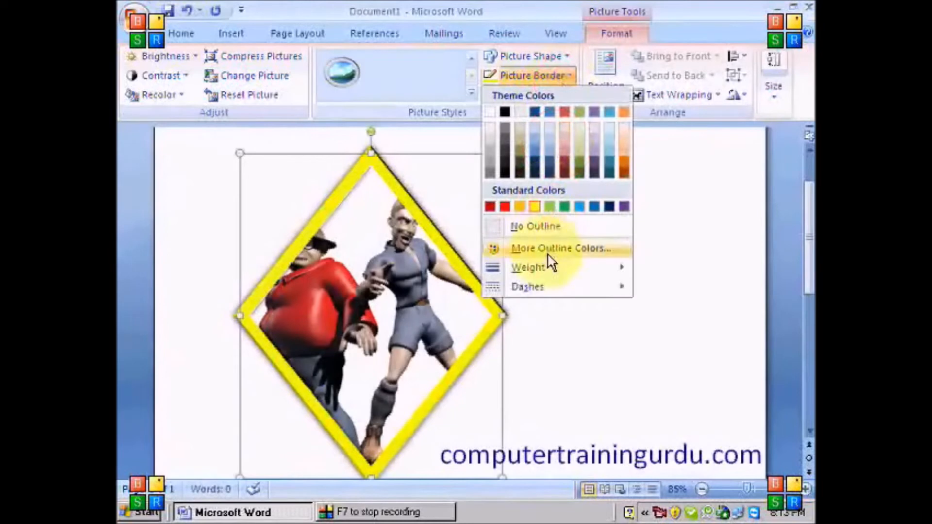
mouse_move(548, 271)
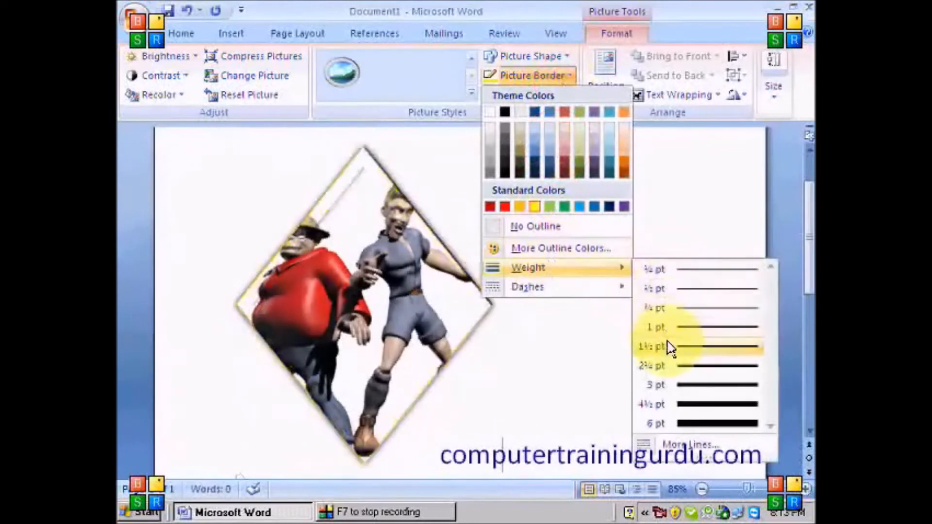
left_click(660, 424)
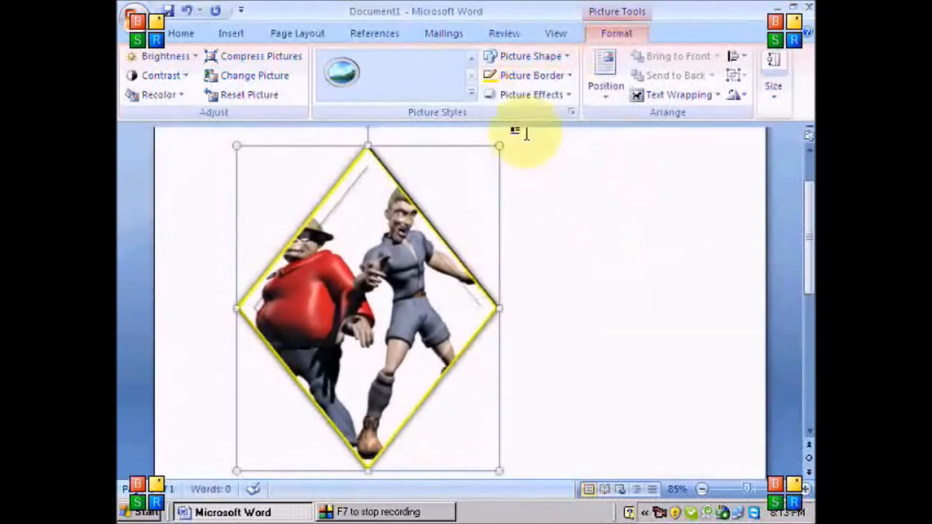
left_click(553, 77)
mouse_move(567, 296)
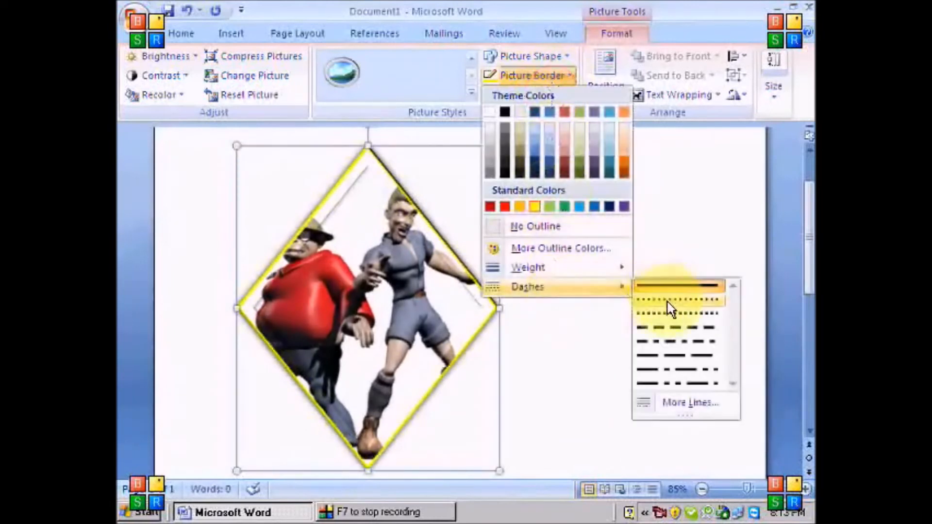
left_click(657, 357)
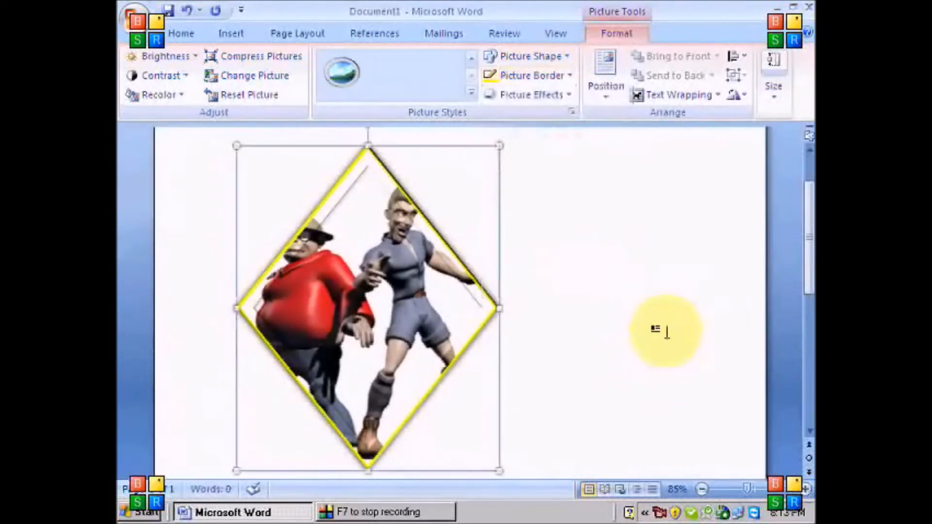
Add a full touching reflection beneath the diamond picture
left_click(569, 97)
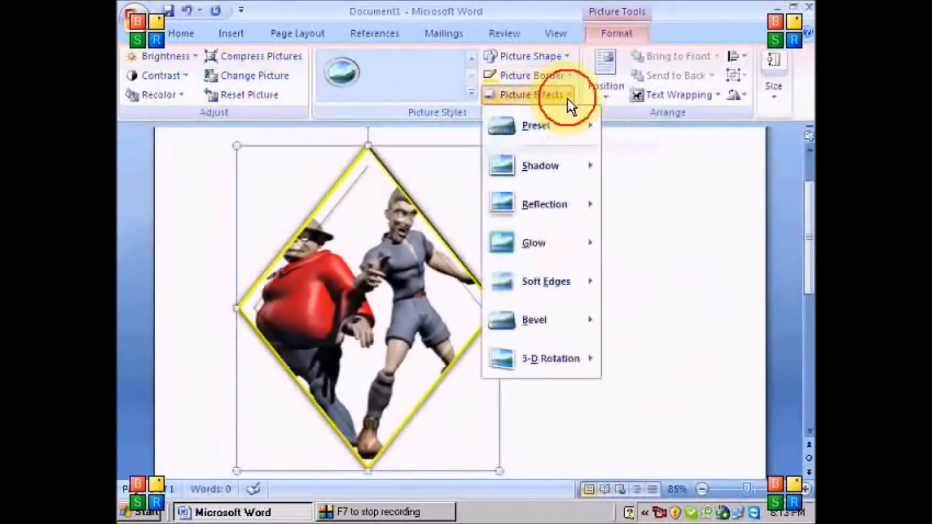
mouse_move(563, 182)
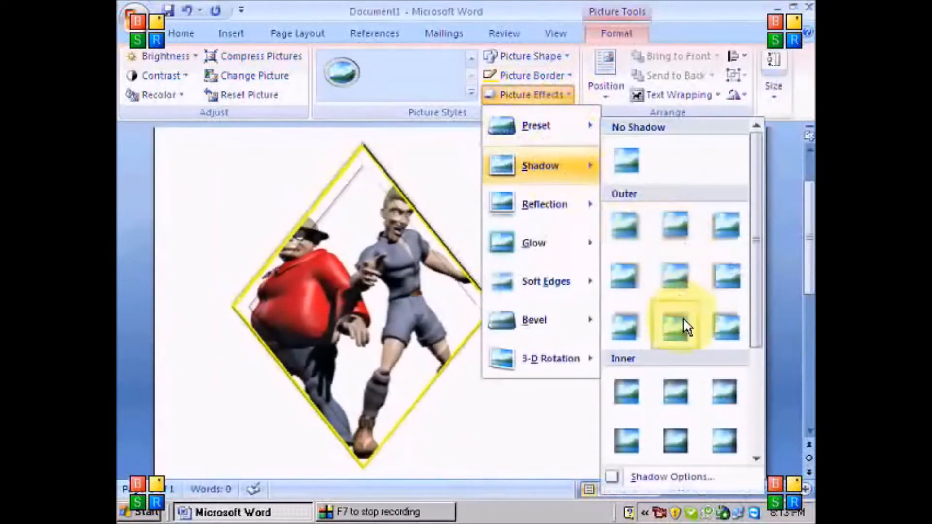
mouse_move(578, 203)
left_click(626, 228)
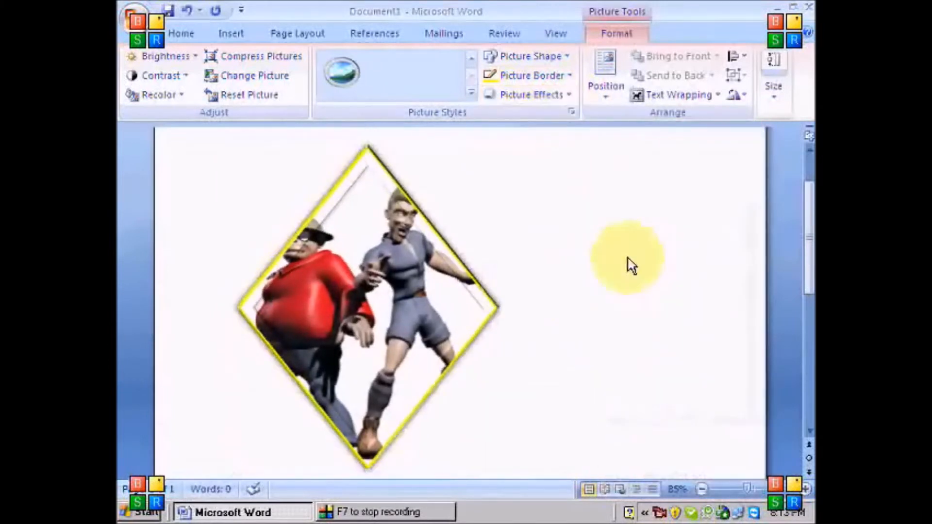
left_click(540, 96)
mouse_move(562, 211)
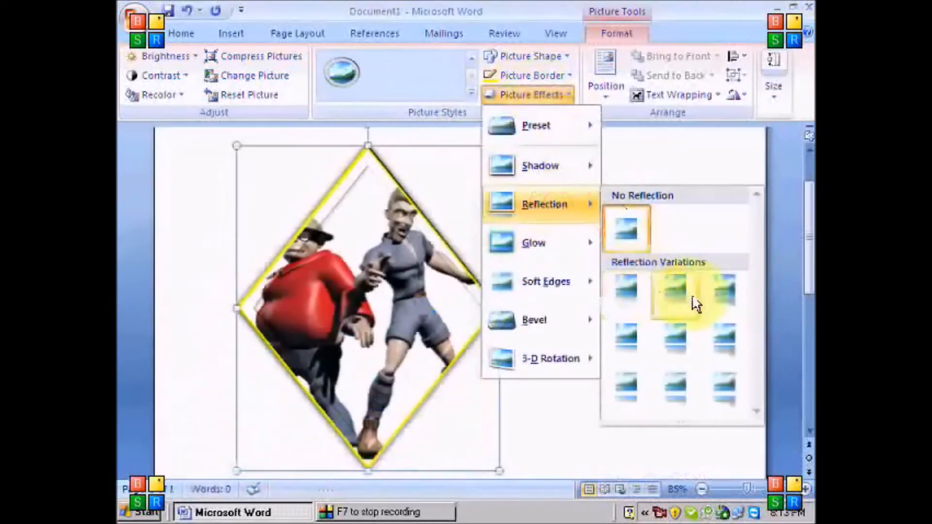
left_click(699, 279)
scroll(583, 262, "down", 5)
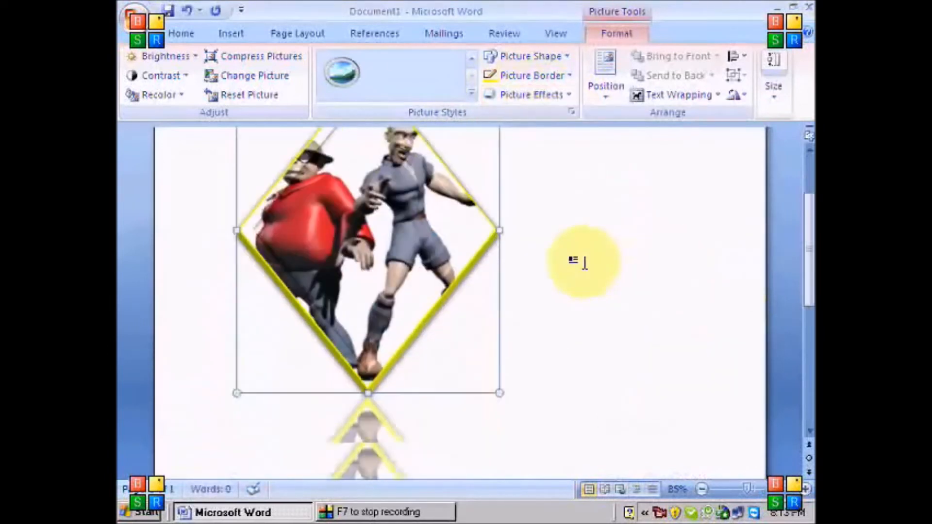
scroll(585, 262, "down", 4)
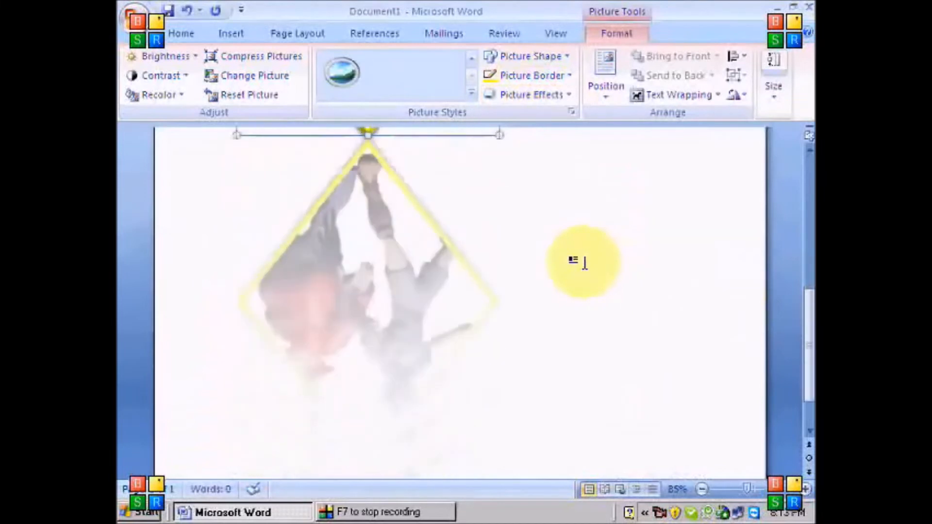
scroll(585, 262, "up", 3)
scroll(585, 262, "up", 6)
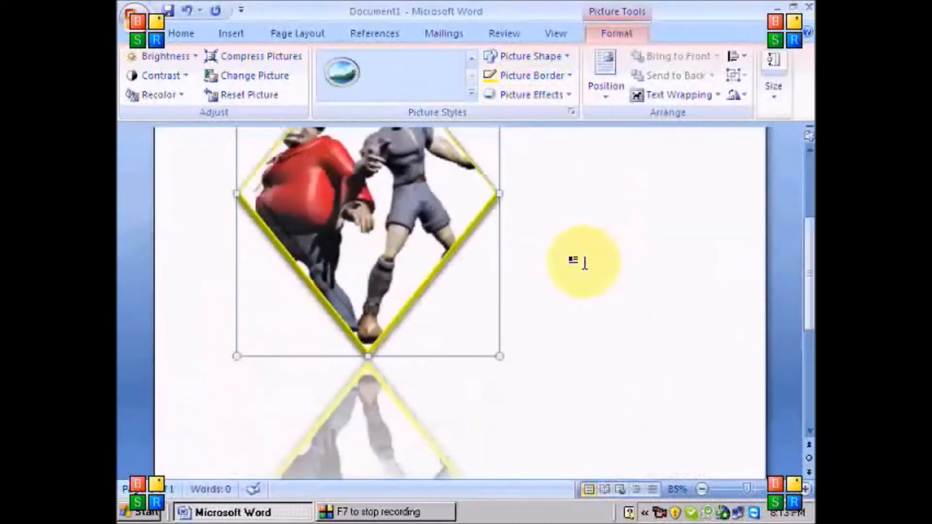
Add an outer shadow preset to the diamond picture
left_click(546, 96)
mouse_move(557, 181)
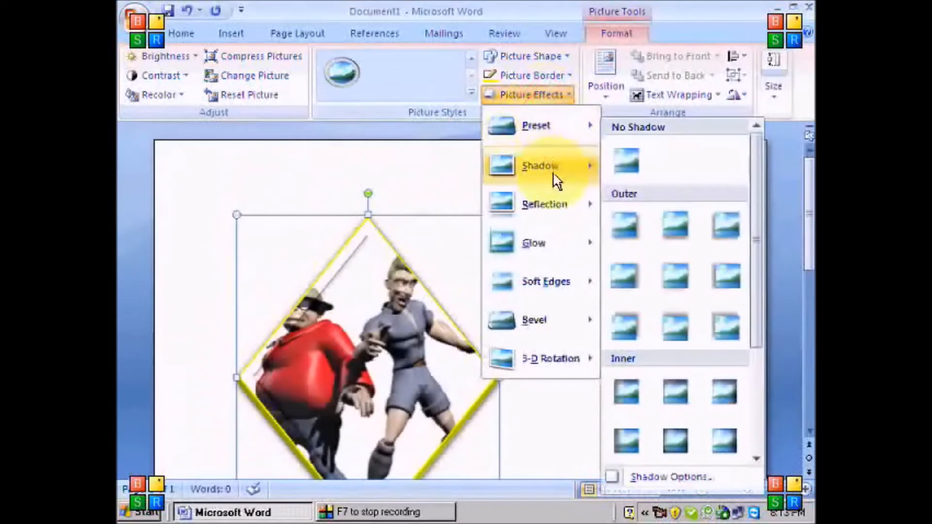
left_click(627, 272)
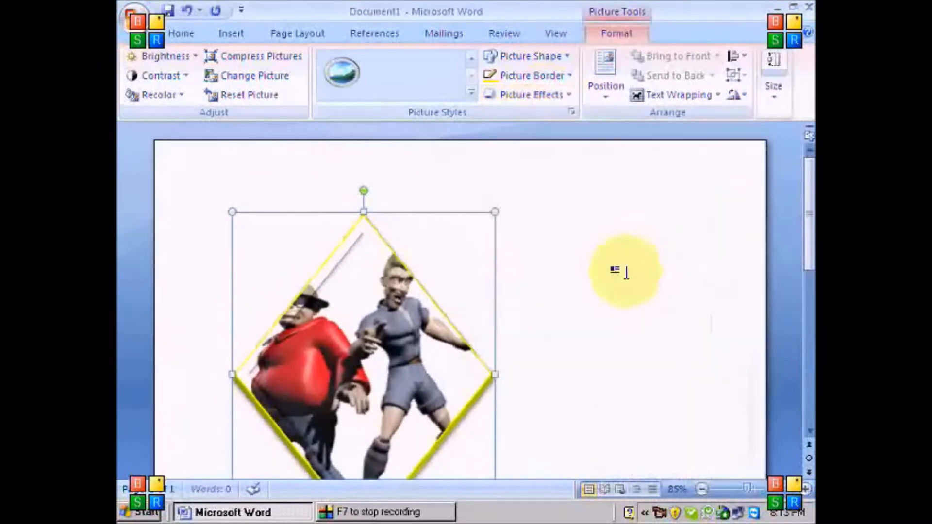
scroll(530, 299, "down", 5)
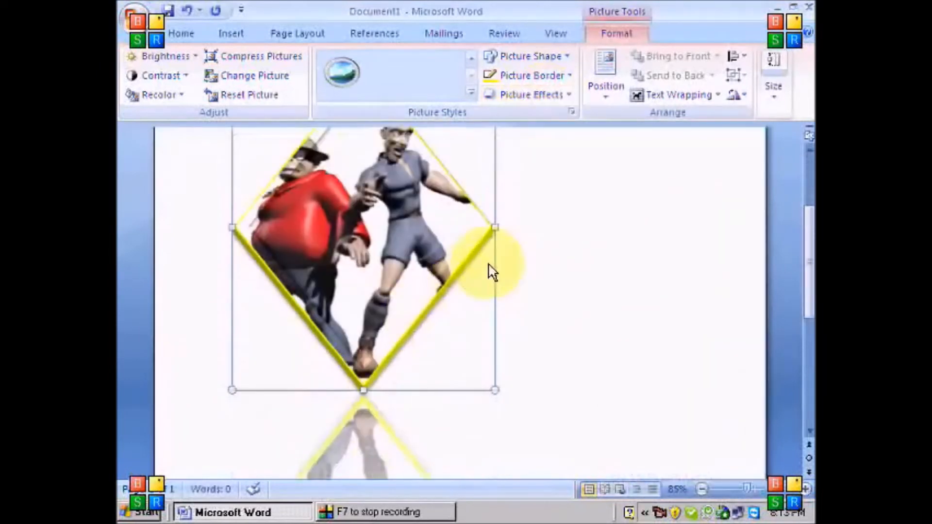
scroll(493, 272, "up", 4)
Give the diamond picture a gold glow variation
left_click(530, 94)
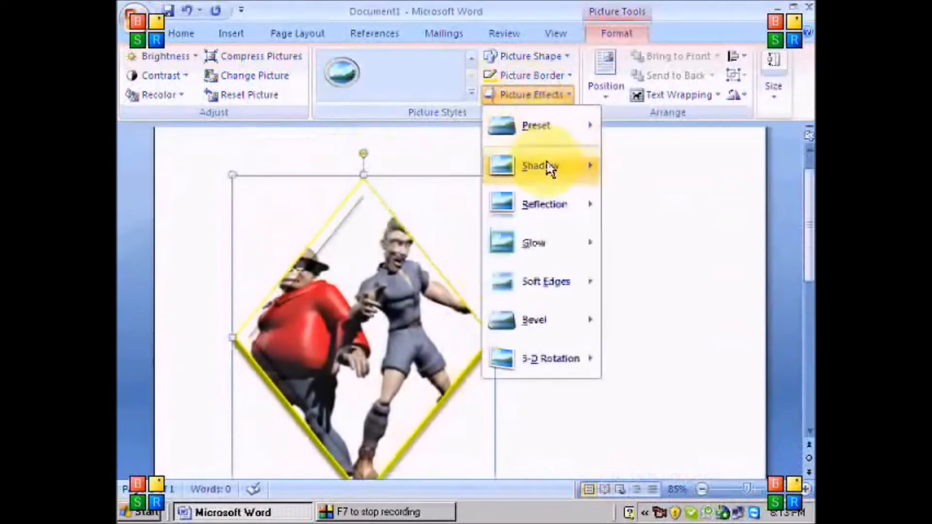
mouse_move(552, 251)
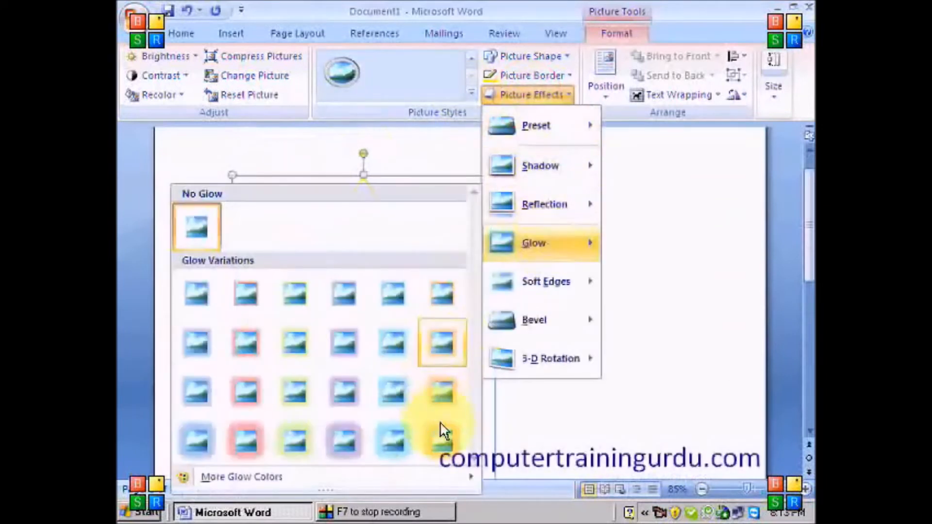
left_click(445, 329)
scroll(504, 362, "down", 2)
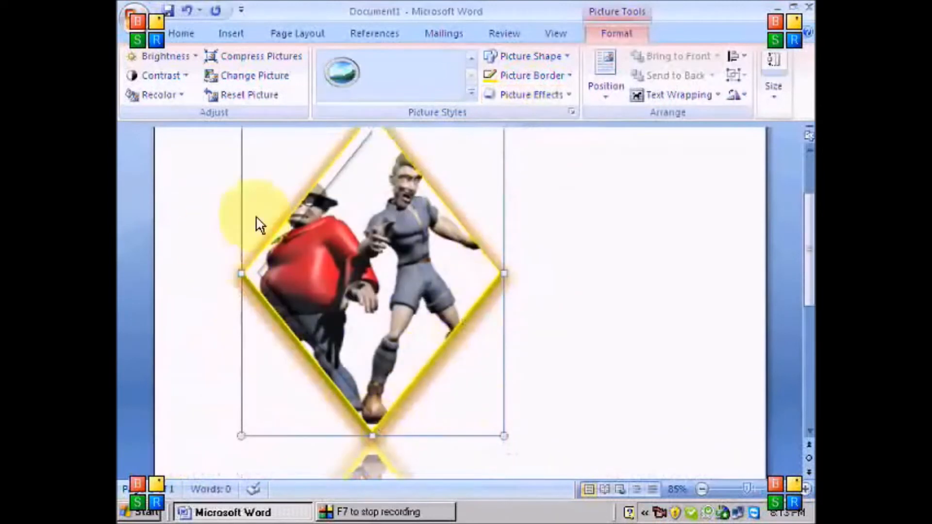
Add the bottom-right bevel preset to the picture's edges
left_click(553, 96)
mouse_move(559, 321)
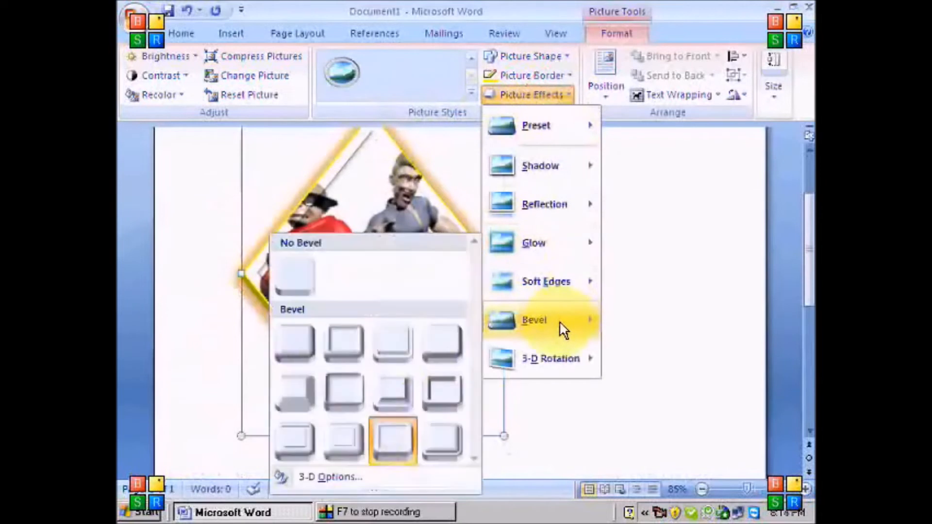
left_click(440, 442)
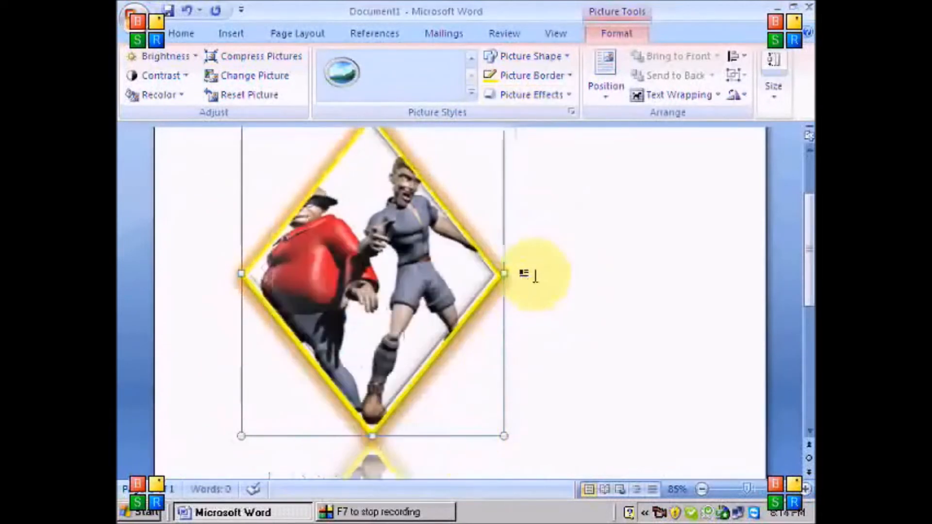
Reapply the oval picture style and add a bevel to its edges
left_click(469, 89)
left_click(535, 116)
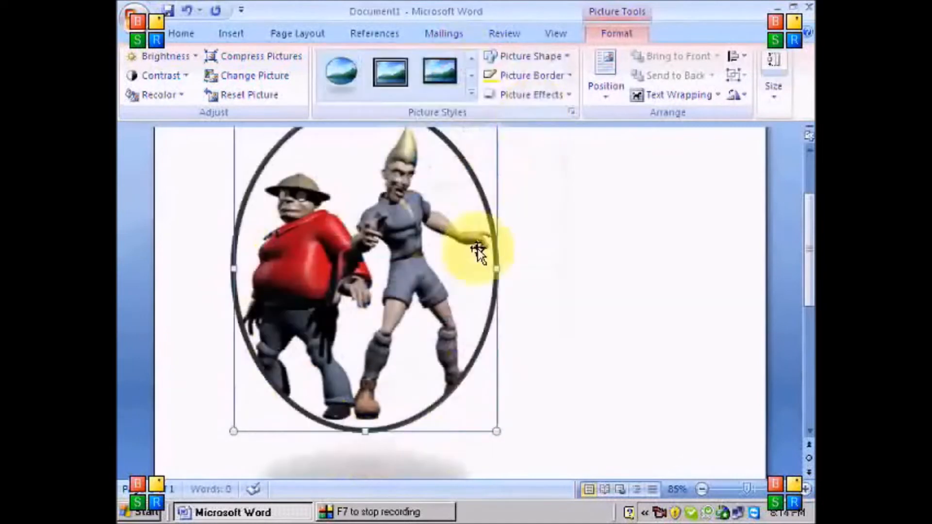
left_click(553, 96)
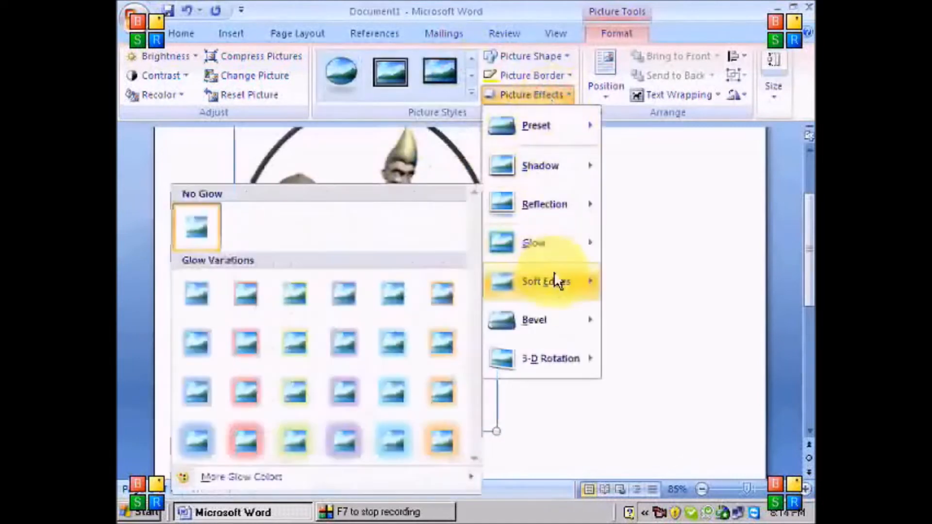
mouse_move(551, 320)
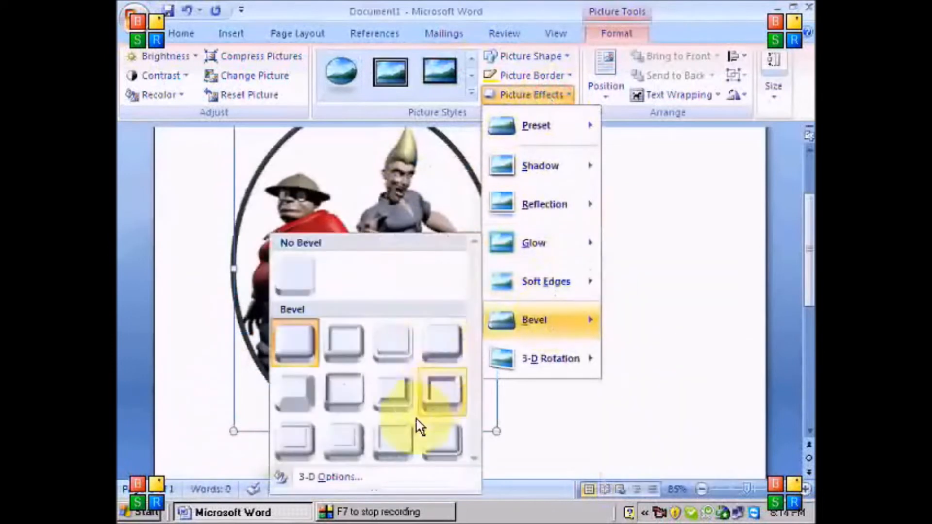
left_click(392, 444)
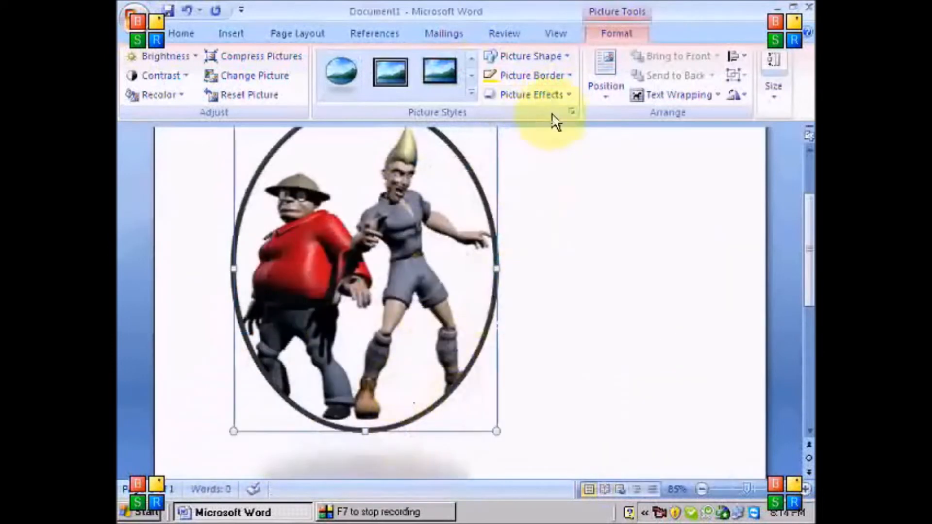
Tilt the oval picture with a Parallel 3-D rotation preset
left_click(555, 97)
mouse_move(554, 354)
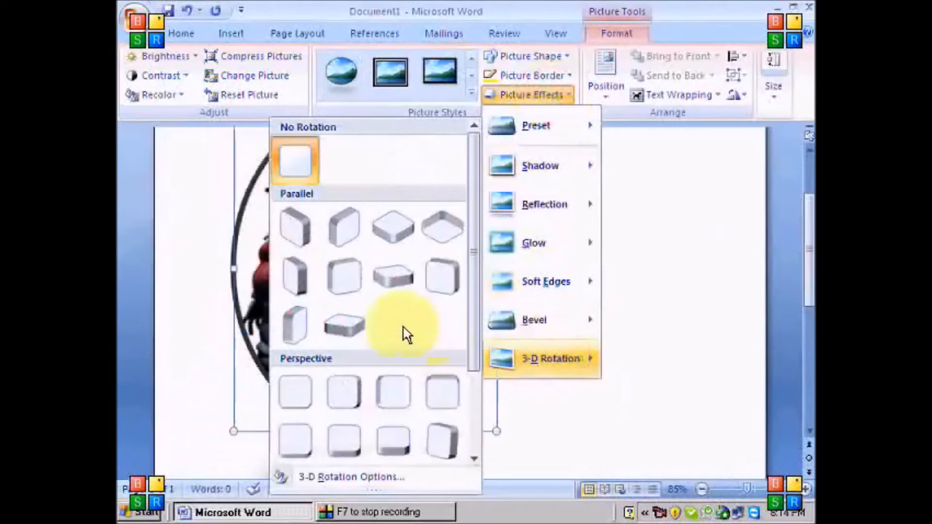
left_click(340, 238)
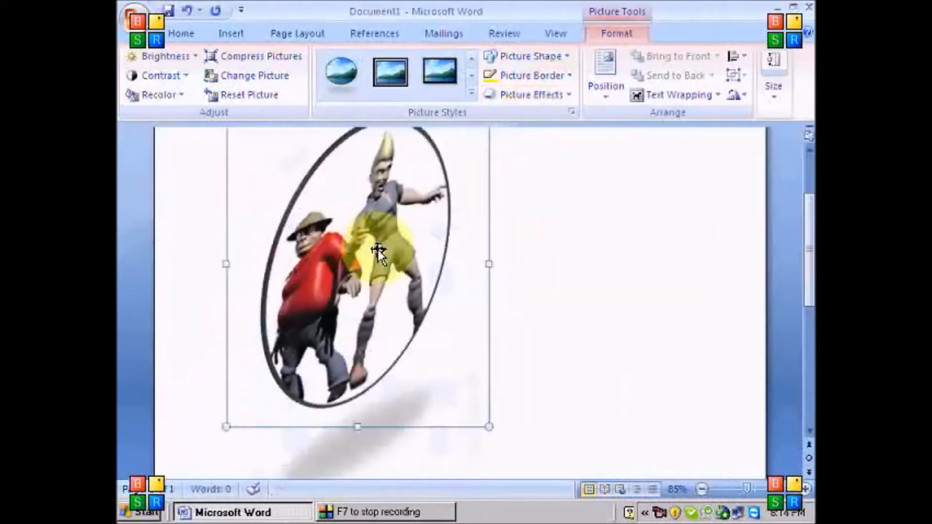
scroll(505, 272, "up", 1)
scroll(505, 271, "up", 1)
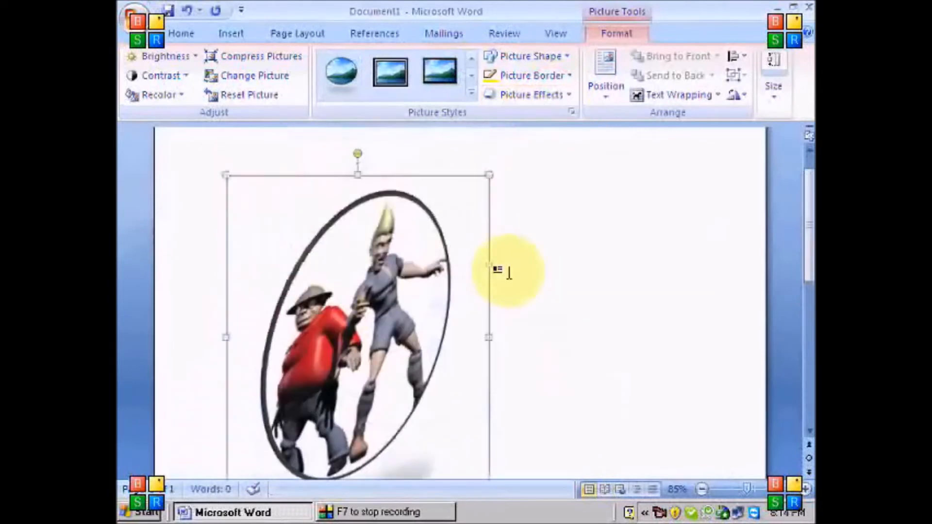
Insert the 3D_Animation_Flash frog picture into the document below the oval picture
left_click(545, 243)
scroll(537, 239, "down", 4)
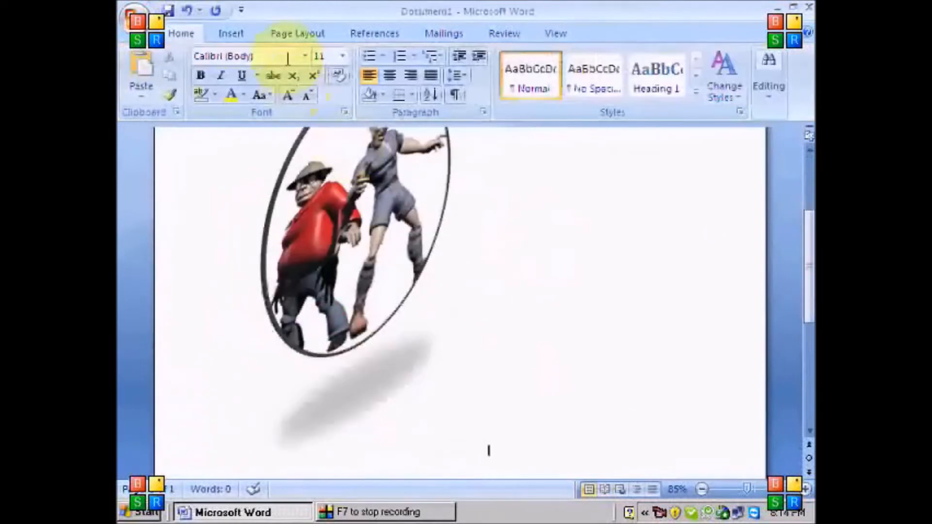
left_click(233, 35)
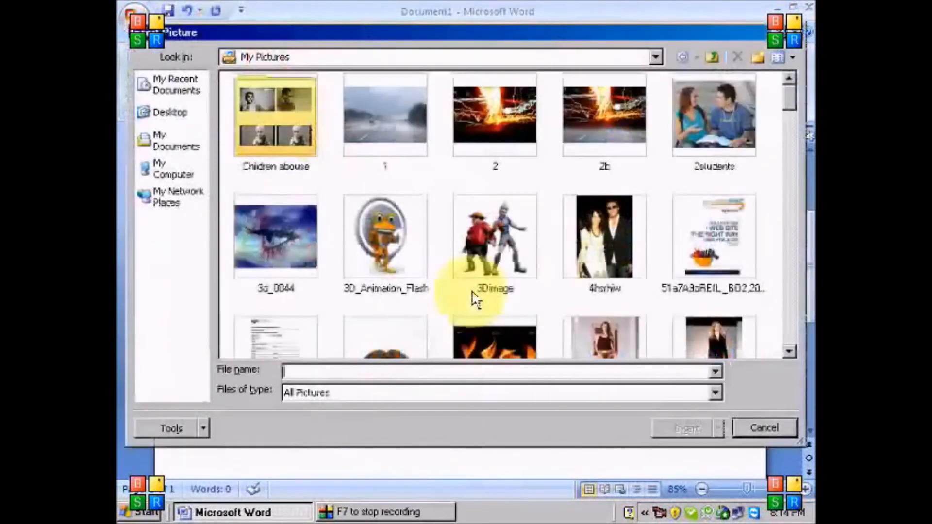
double_click(373, 229)
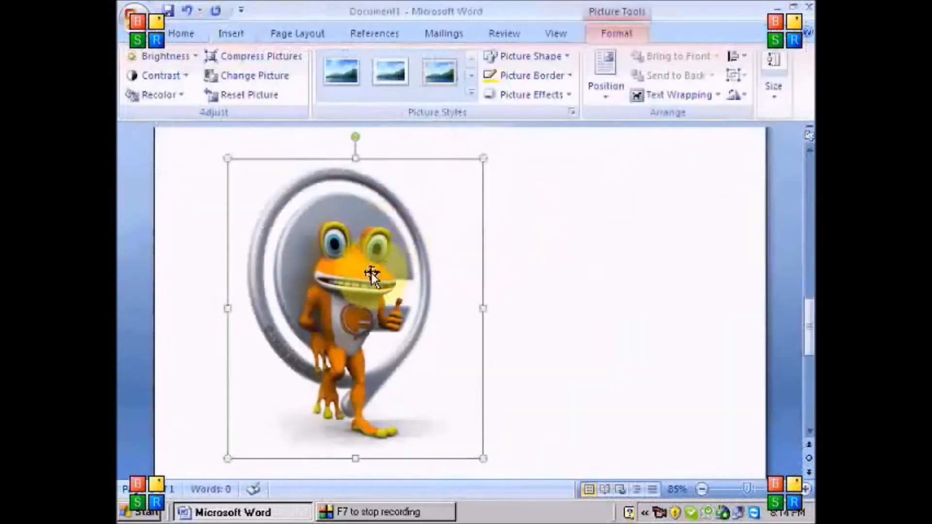
Shrink the frog picture slightly from its bottom-right corner
left_click(562, 264)
left_click(389, 256)
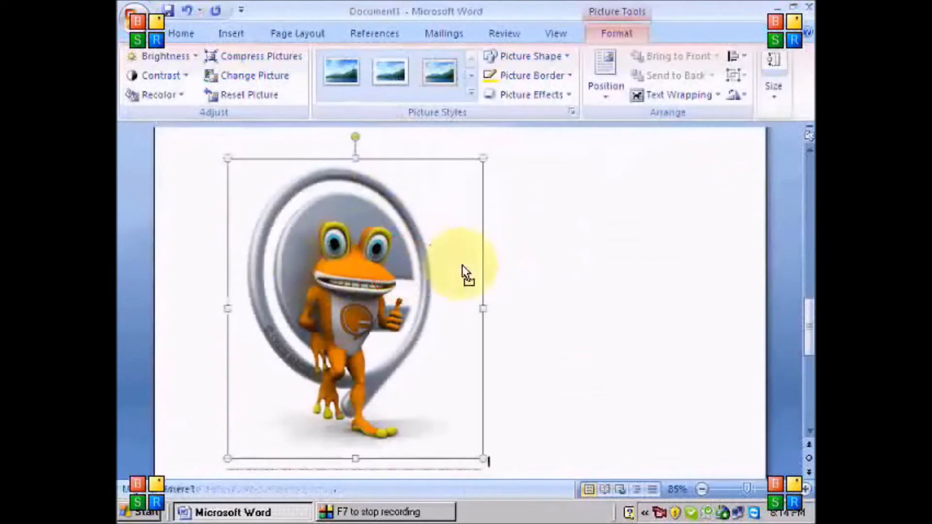
left_click(527, 283)
left_click(336, 284)
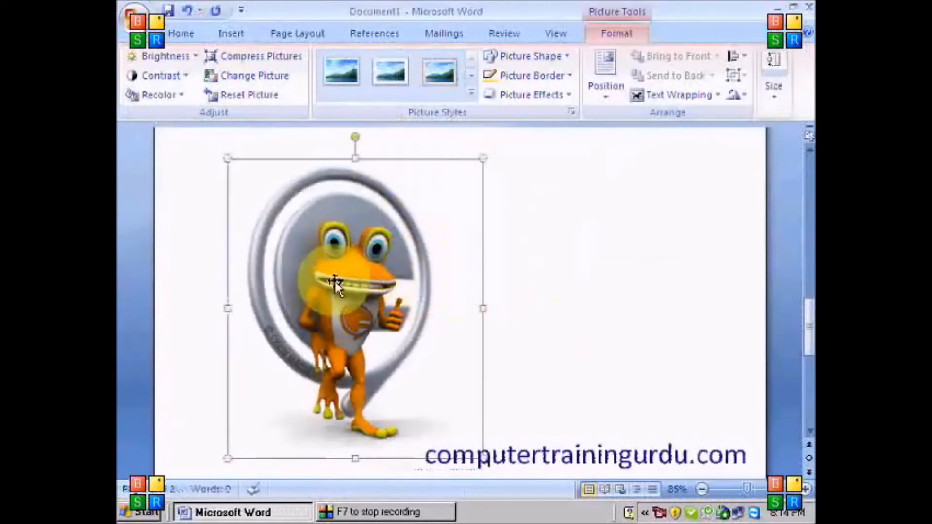
left_click_drag(335, 282, 532, 288)
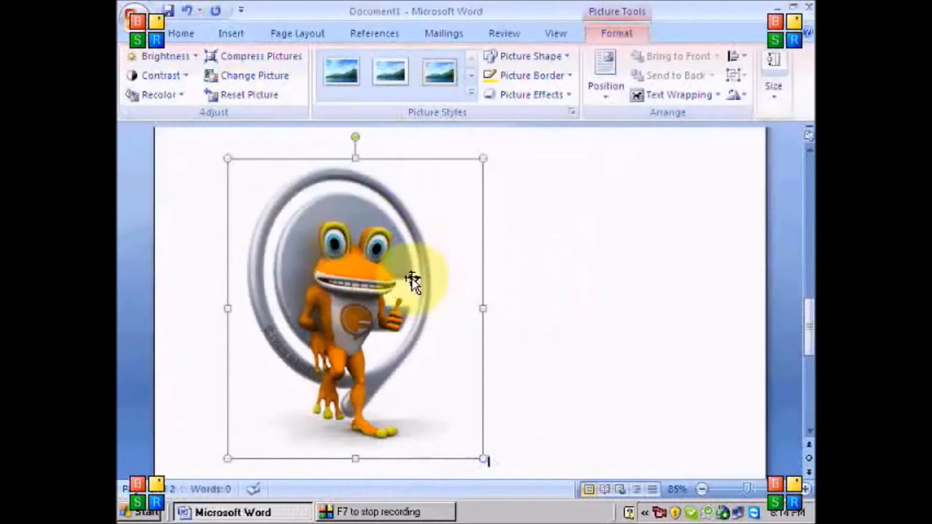
left_click_drag(483, 461, 444, 420)
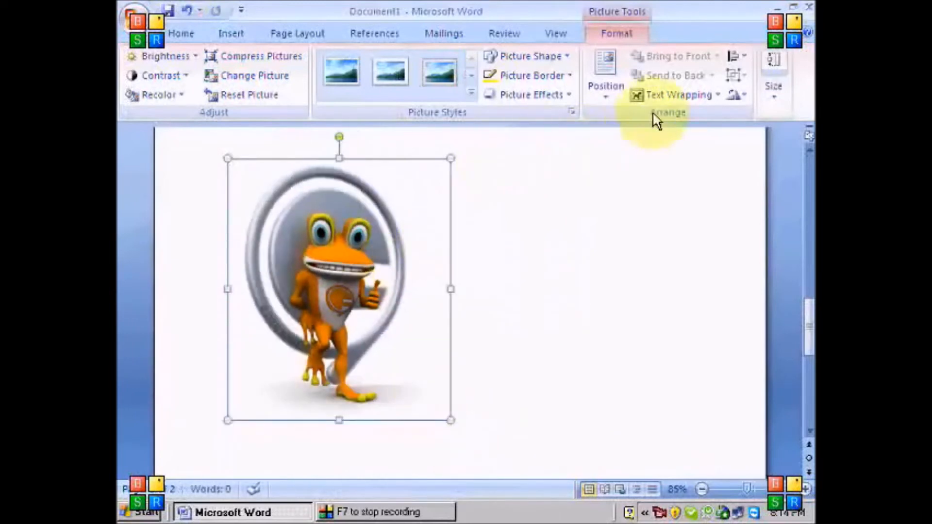
Give the frog picture Square text wrapping and move it up beside the oval picture
left_click(666, 93)
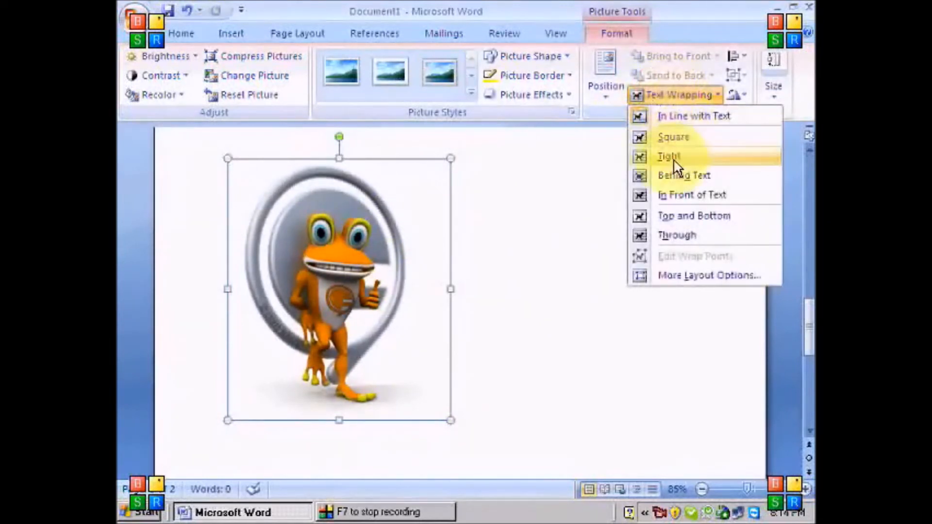
left_click(682, 142)
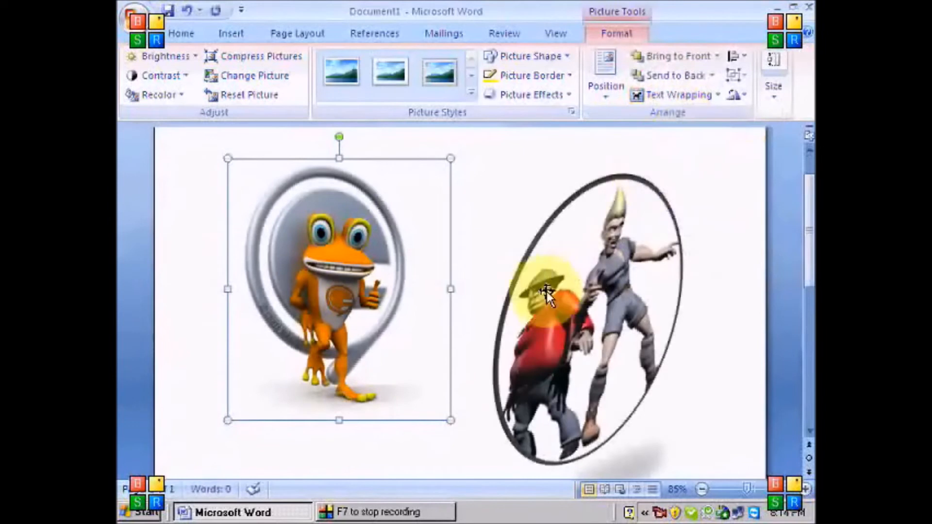
left_click(560, 301)
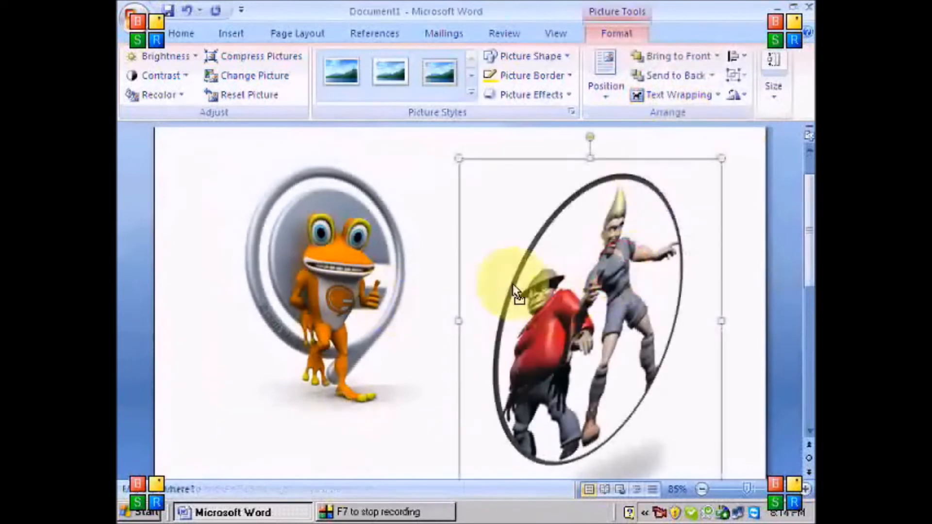
left_click(343, 296)
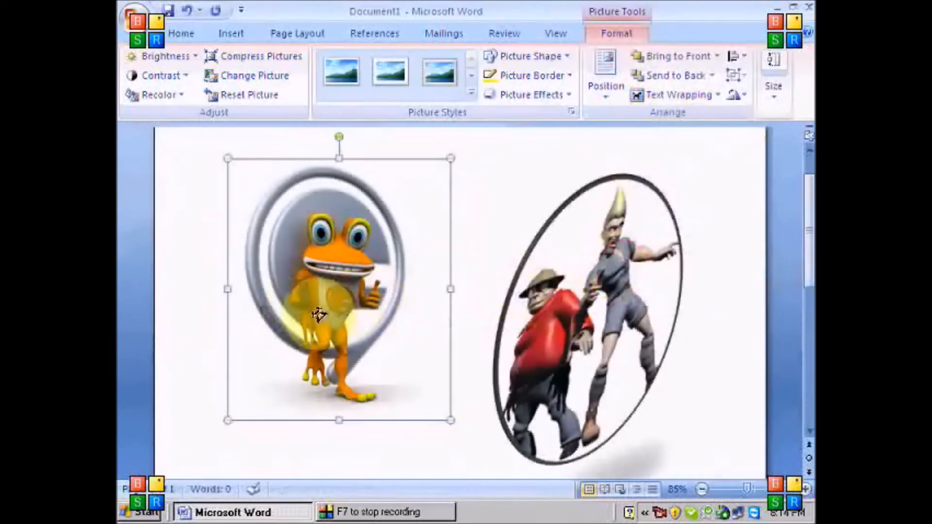
left_click_drag(311, 312, 288, 346)
left_click_drag(293, 276, 558, 238)
Give the oval cartoon-pair picture Square text wrapping as well
left_click(350, 362)
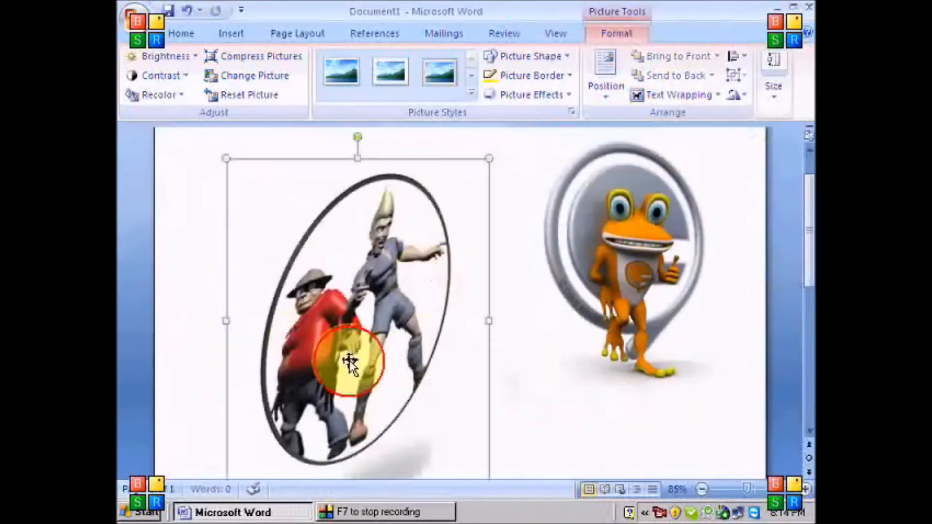
left_click_drag(411, 330, 470, 353)
left_click_drag(370, 344, 462, 381)
left_click(680, 96)
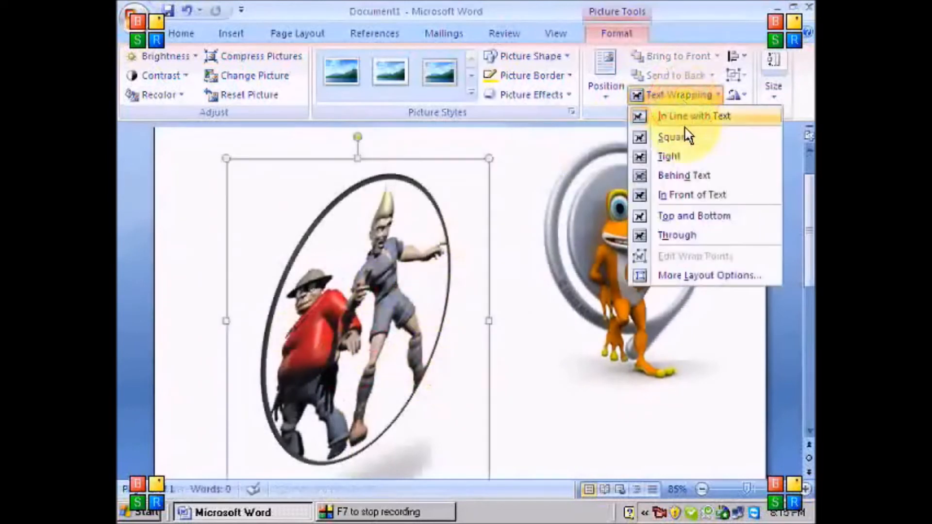
left_click(676, 140)
Move the oval lower and slide the frog left so it overlaps the oval's right side
left_click(450, 305)
left_click_drag(473, 304, 518, 298)
left_click_drag(403, 314, 339, 322)
left_click_drag(419, 333, 410, 385)
left_click_drag(610, 249, 608, 319)
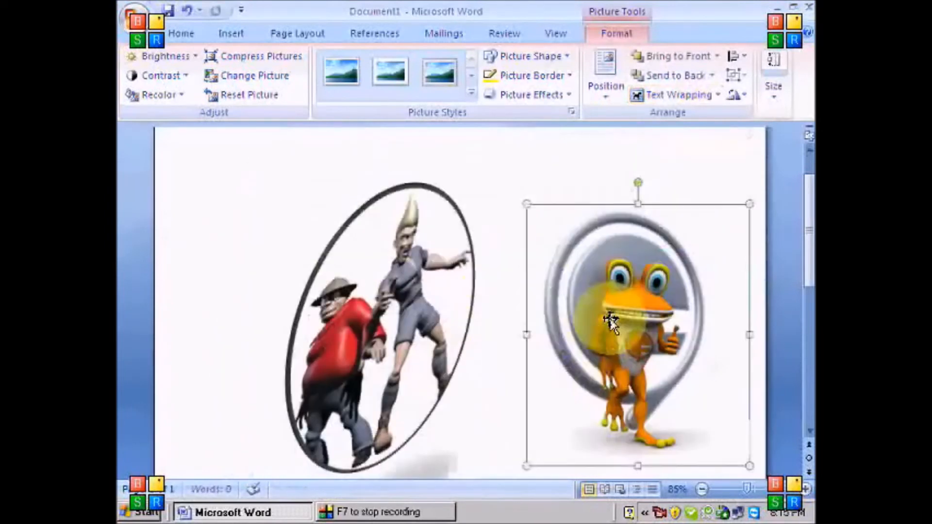
left_click_drag(497, 303, 496, 305)
left_click_drag(535, 342, 498, 336)
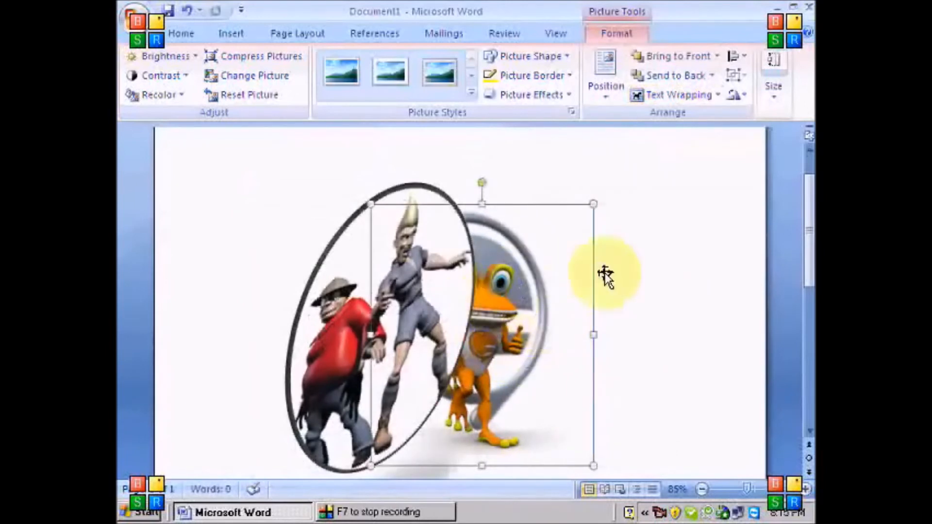
Select the frog picture and nudge it slightly to the right over the oval
left_click(657, 271)
left_click(554, 311)
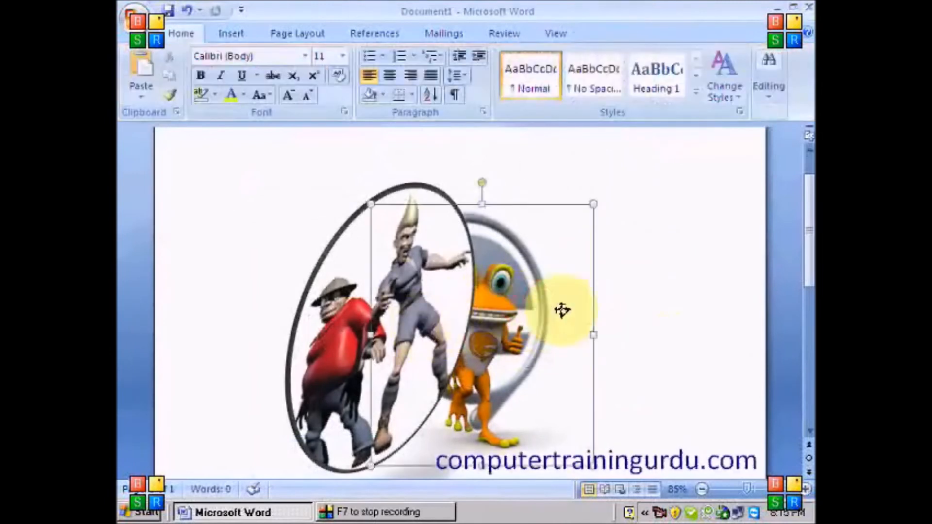
left_click(340, 317)
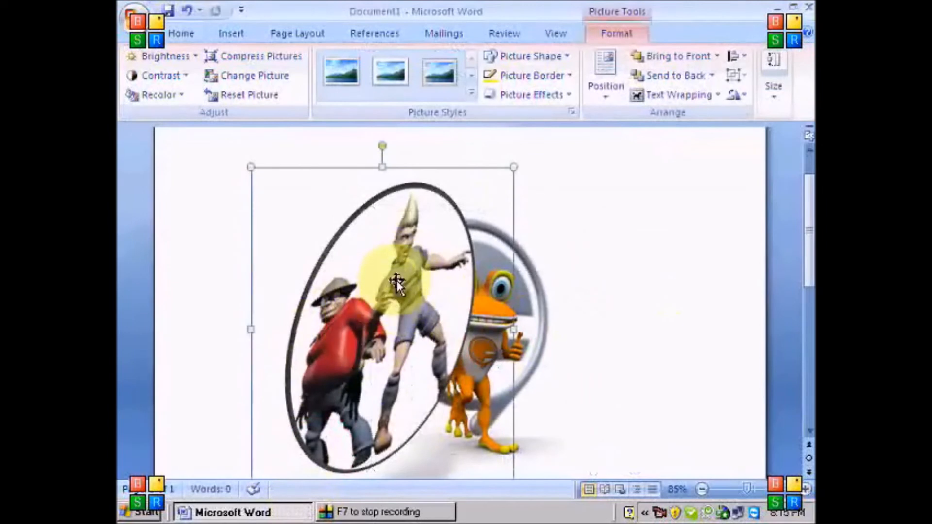
left_click(541, 304)
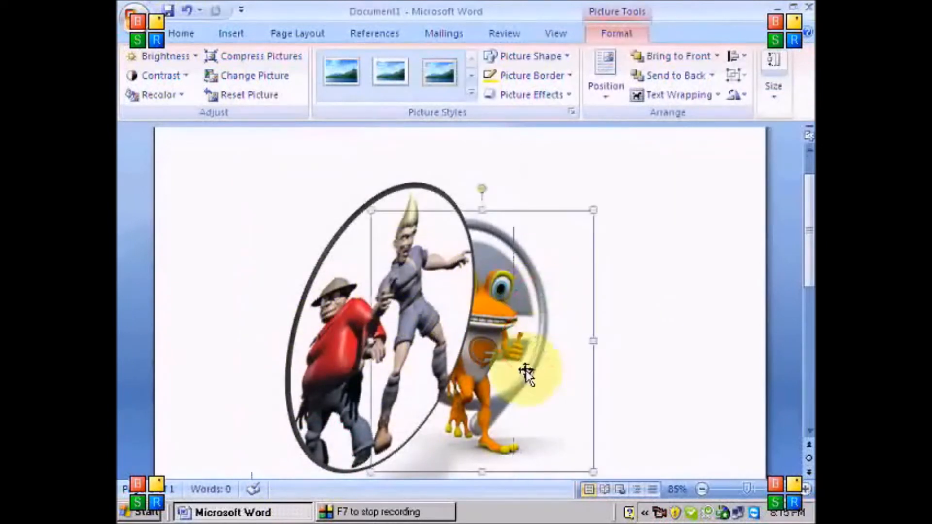
left_click(323, 345)
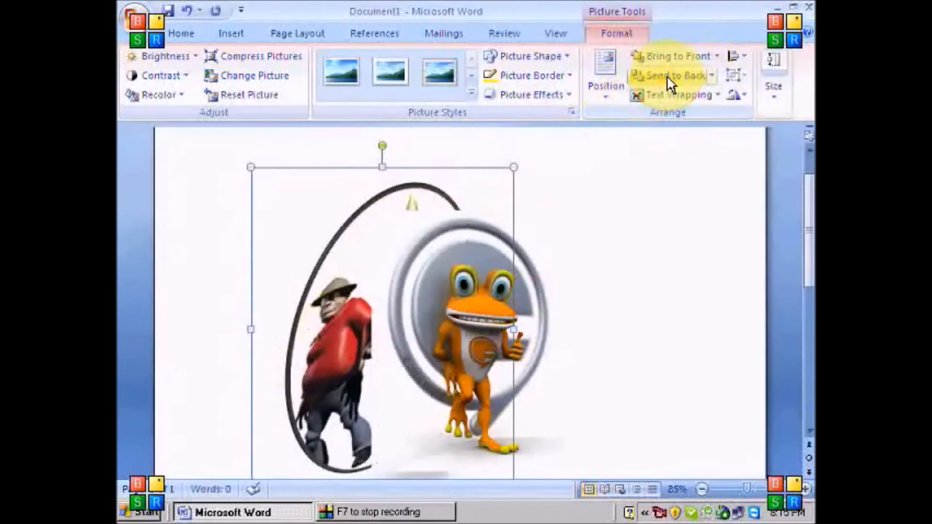
left_click(614, 319)
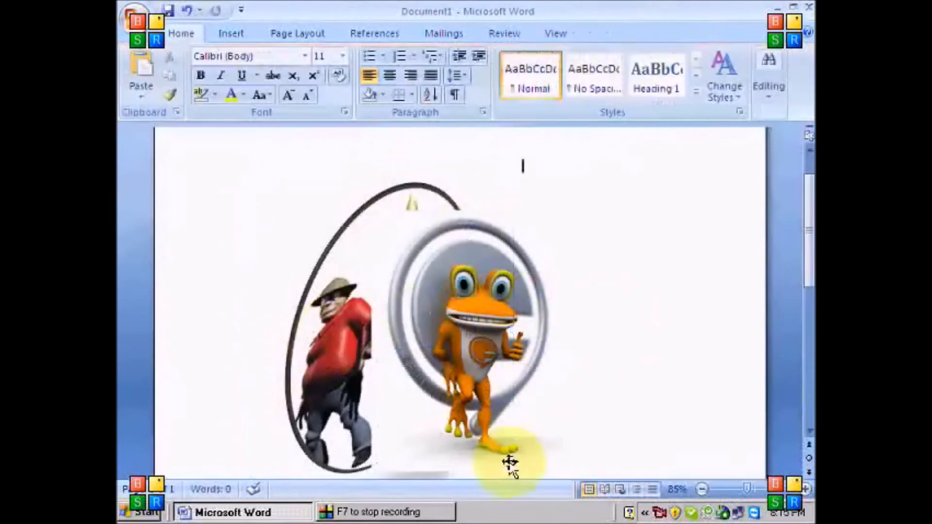
left_click_drag(470, 323, 494, 325)
Send the frog picture to back, then bring it to front and shift it up-right
left_click(490, 306)
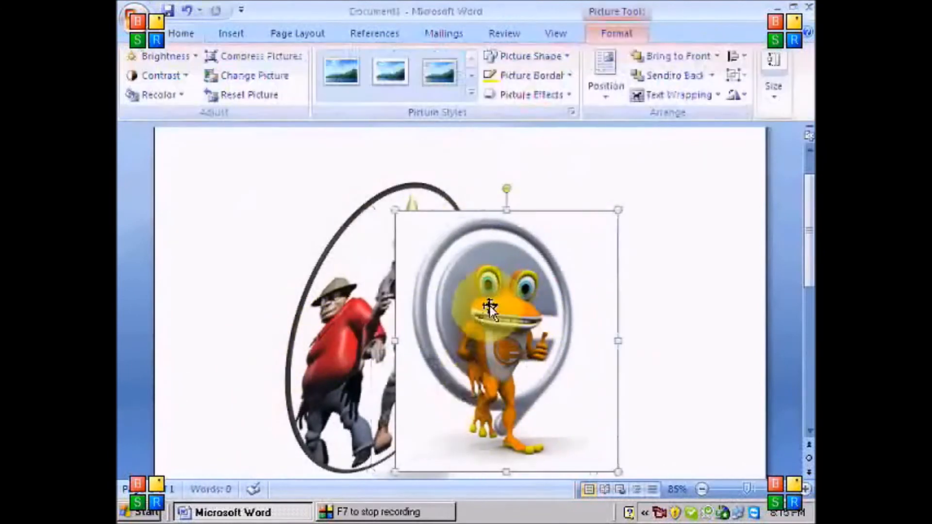
left_click(681, 78)
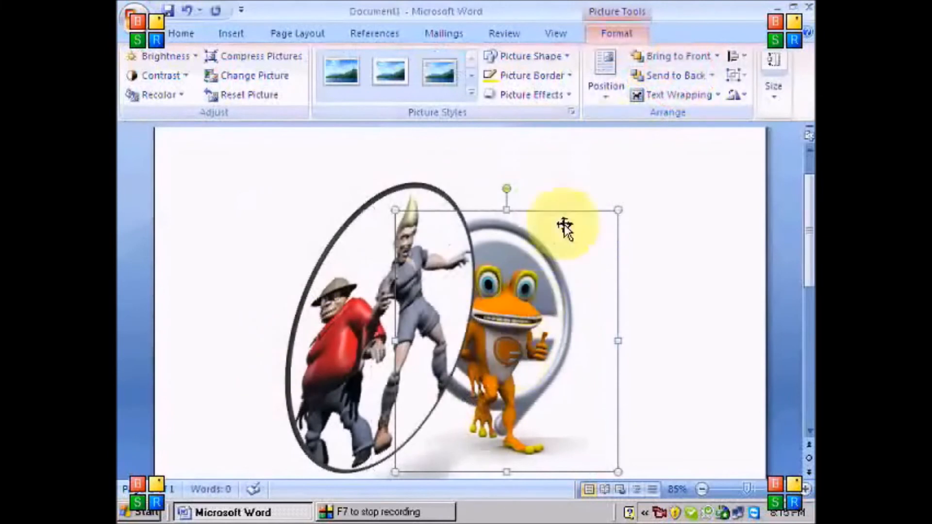
left_click(659, 56)
left_click_drag(510, 329, 512, 354)
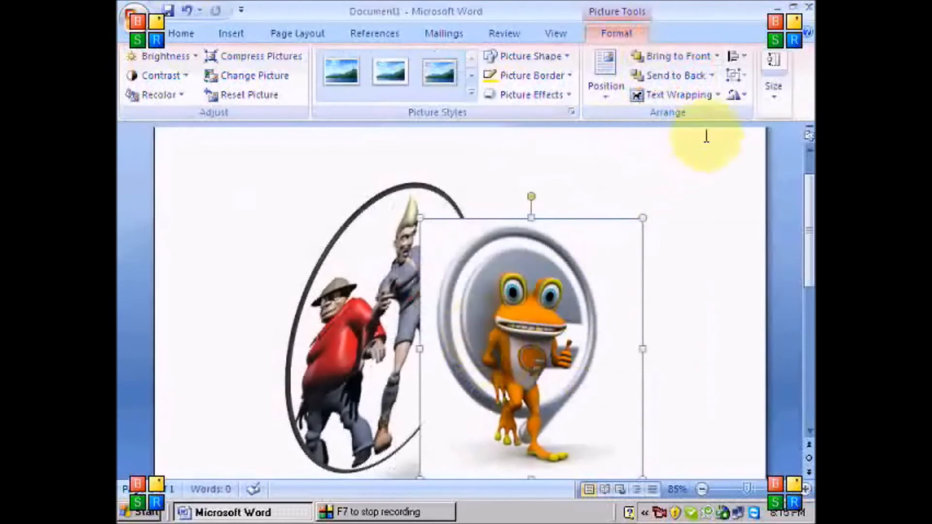
Apply Flip Horizontal from the Rotate menu to the frog picture
left_click(738, 99)
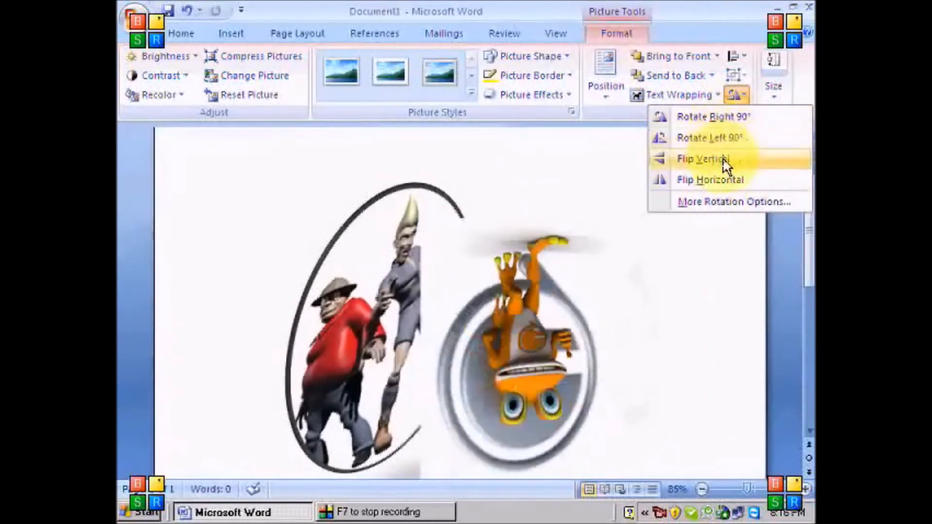
left_click(727, 180)
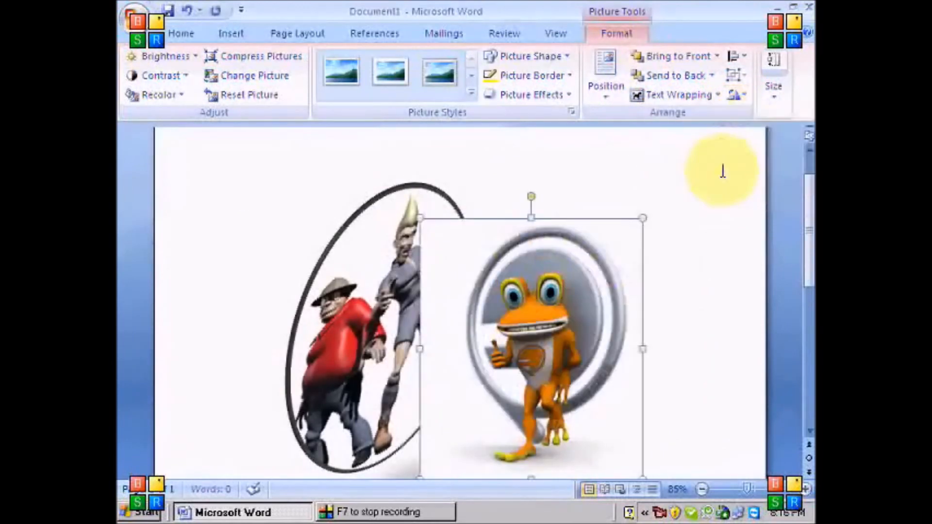